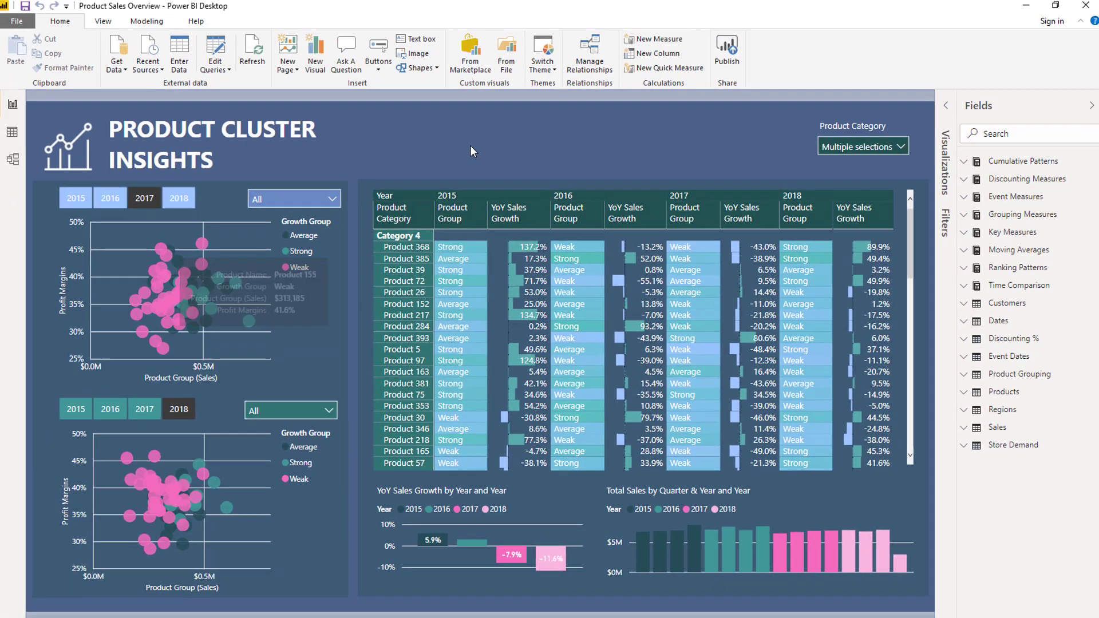
{"action": "left_click", "coordinate": [1059, 40]}
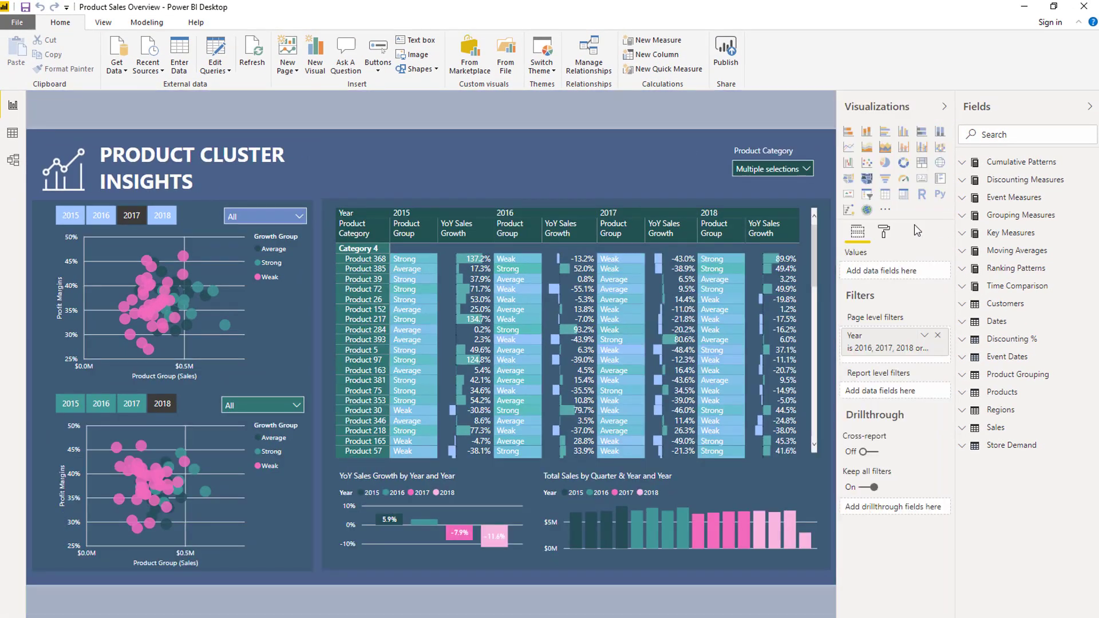
{"action": "left_click", "coordinate": [199, 231]}
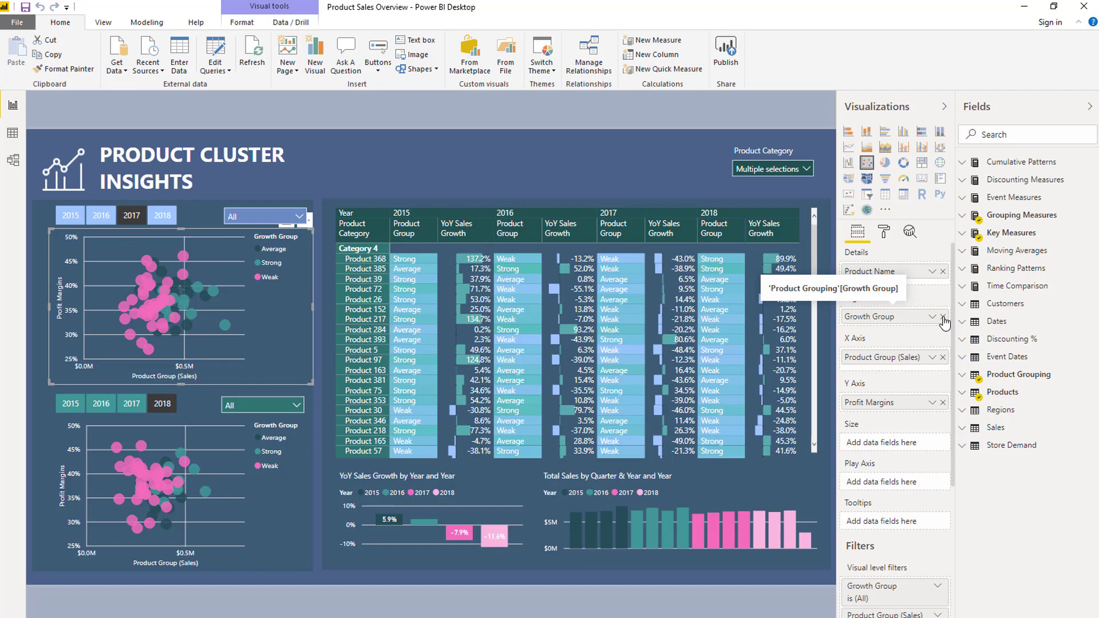
{"action": "left_click", "coordinate": [943, 317]}
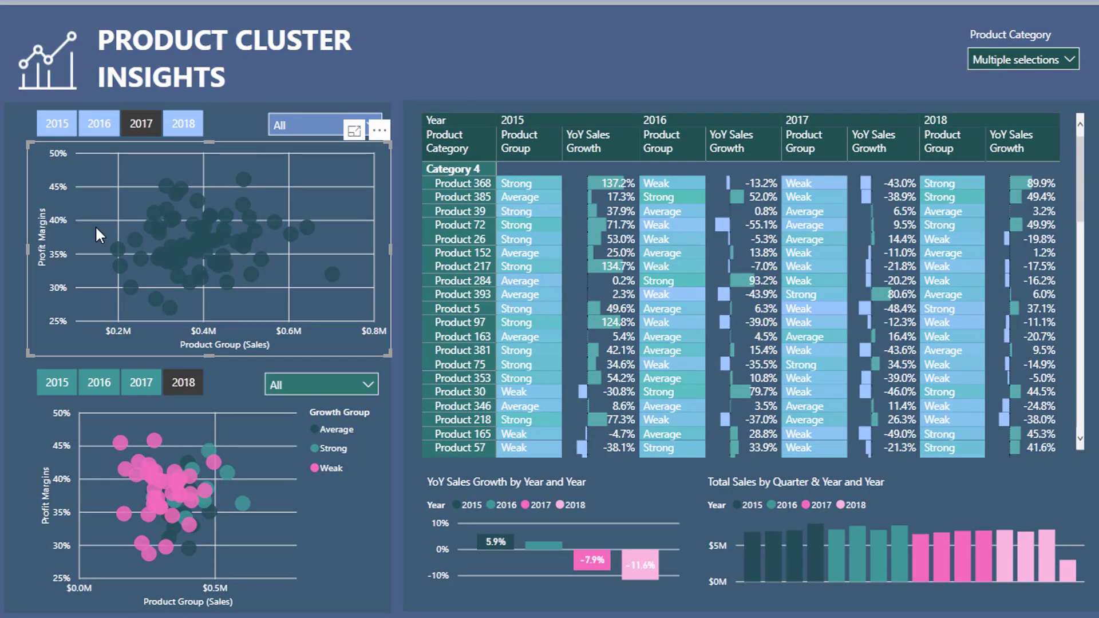
{"action": "mouse_move", "coordinate": [231, 230]}
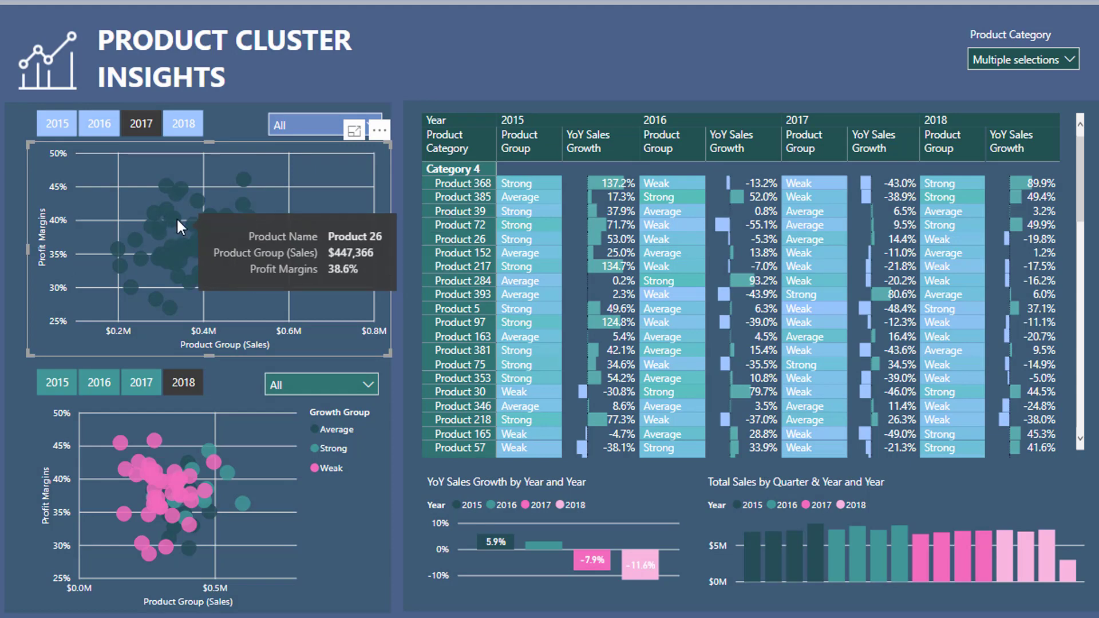
{"action": "mouse_move", "coordinate": [191, 232]}
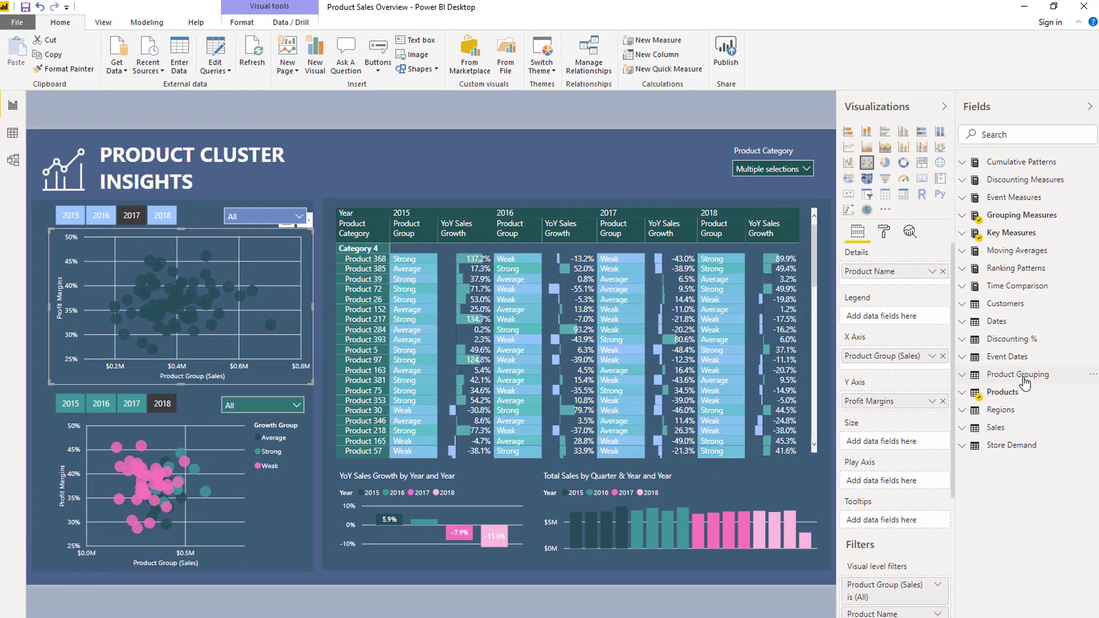
{"action": "left_click", "coordinate": [1024, 377]}
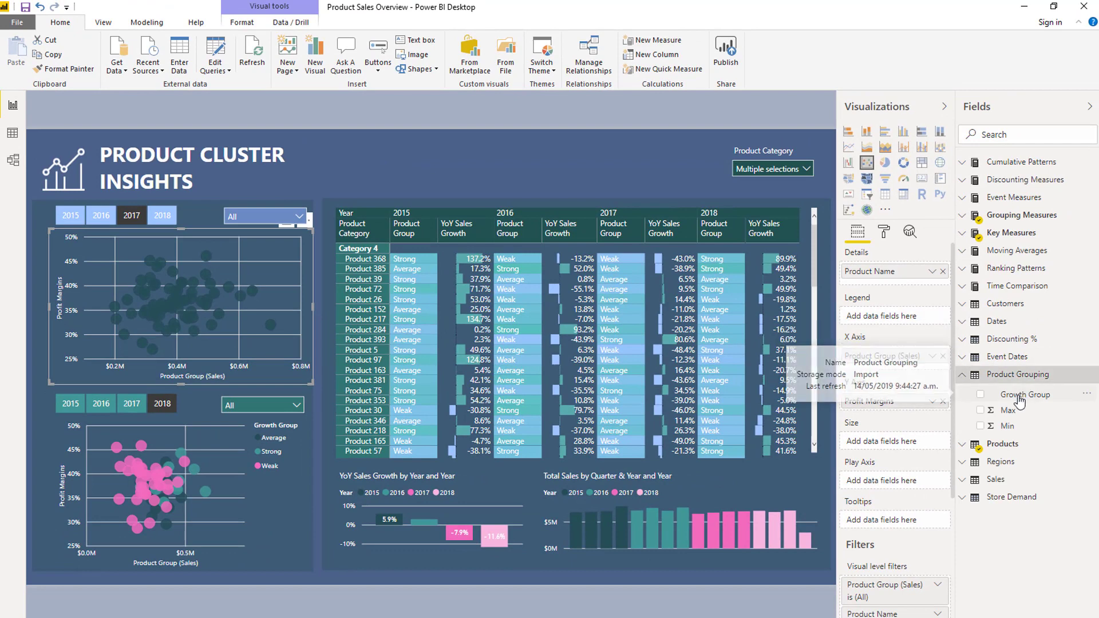
{"action": "left_click_drag", "start_coordinate": [1025, 394], "coordinate": [876, 320]}
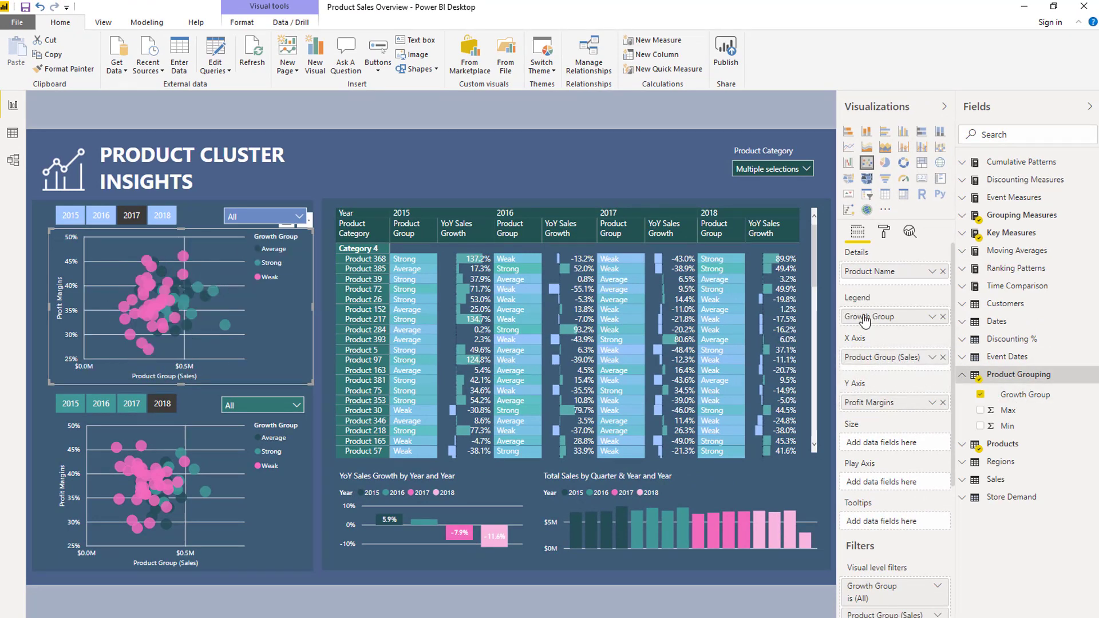
Collapse the Visualizations pane and switch the top year slicer from 2017 to 2016.
{"action": "left_click", "coordinate": [382, 162]}
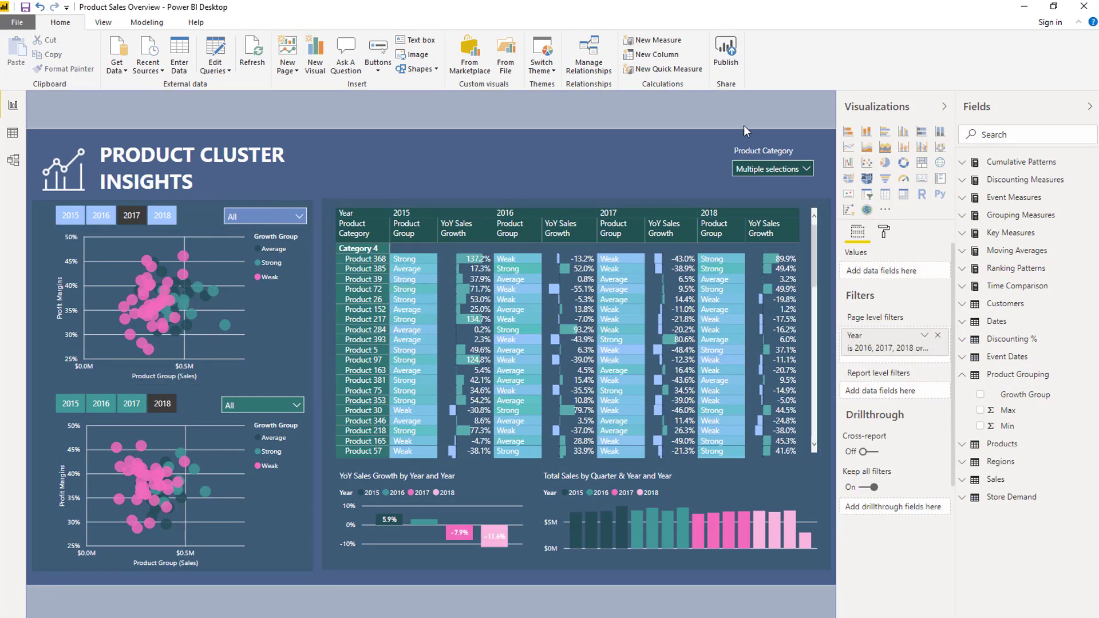
{"action": "left_click", "coordinate": [943, 107]}
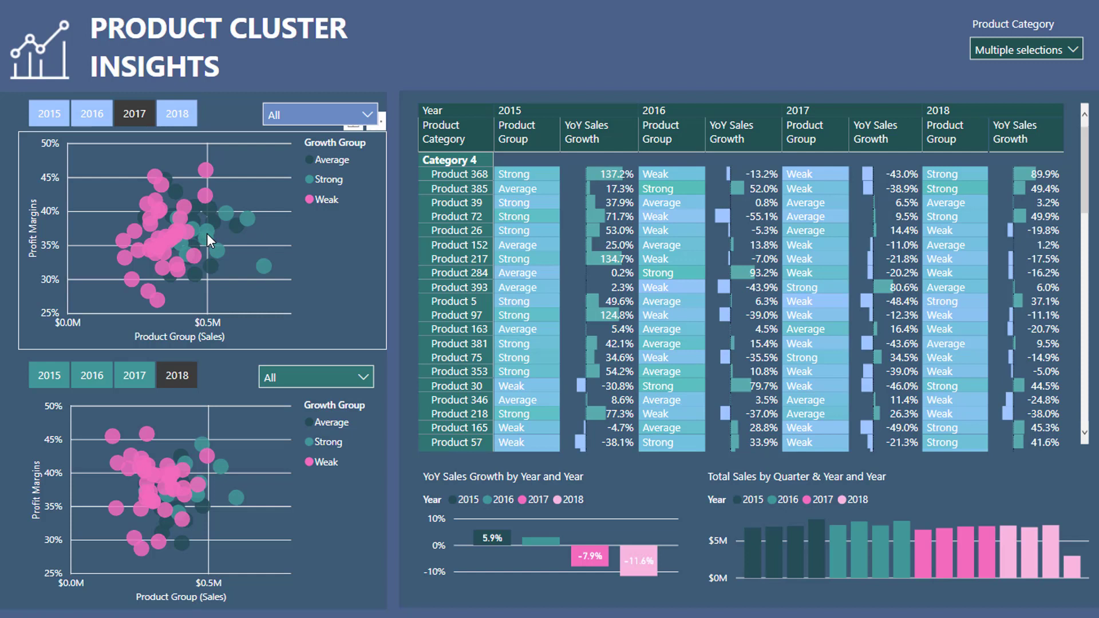
{"action": "mouse_move", "coordinate": [207, 233]}
{"action": "mouse_move", "coordinate": [158, 237]}
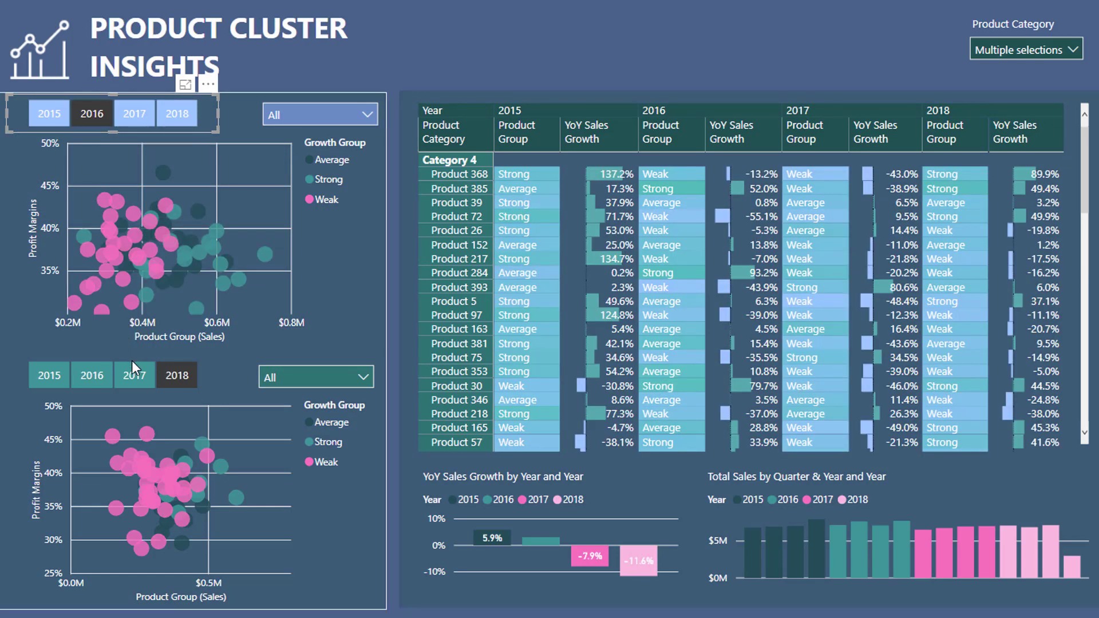
Set the lower year slicer to 2017, then turn on Edit interactions for the top year slicer.
{"action": "left_click", "coordinate": [132, 378]}
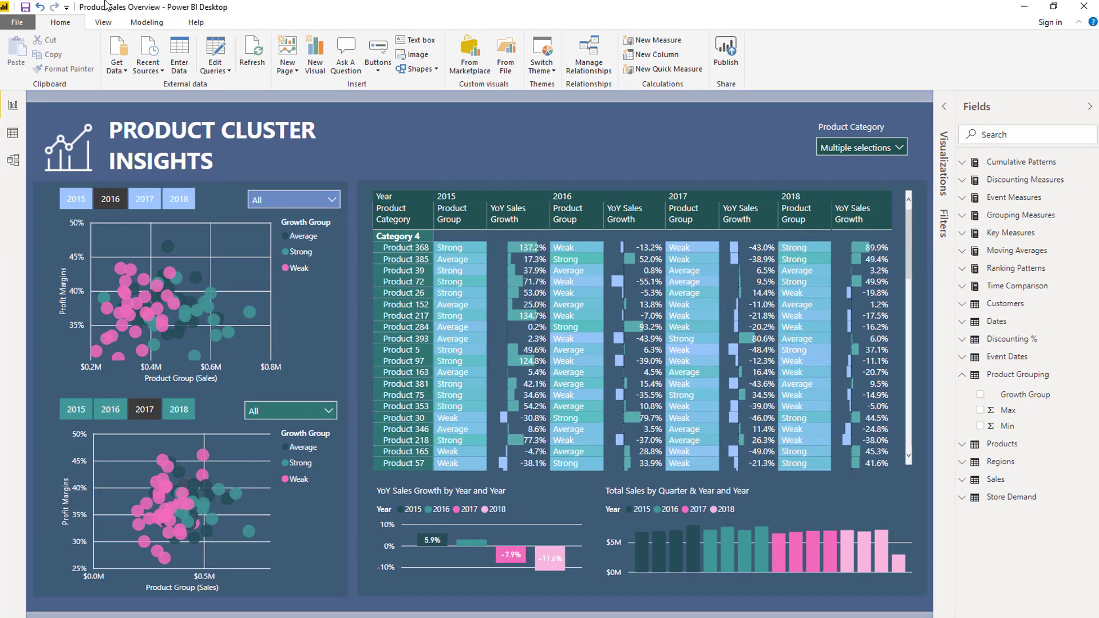
{"action": "left_click", "coordinate": [200, 192]}
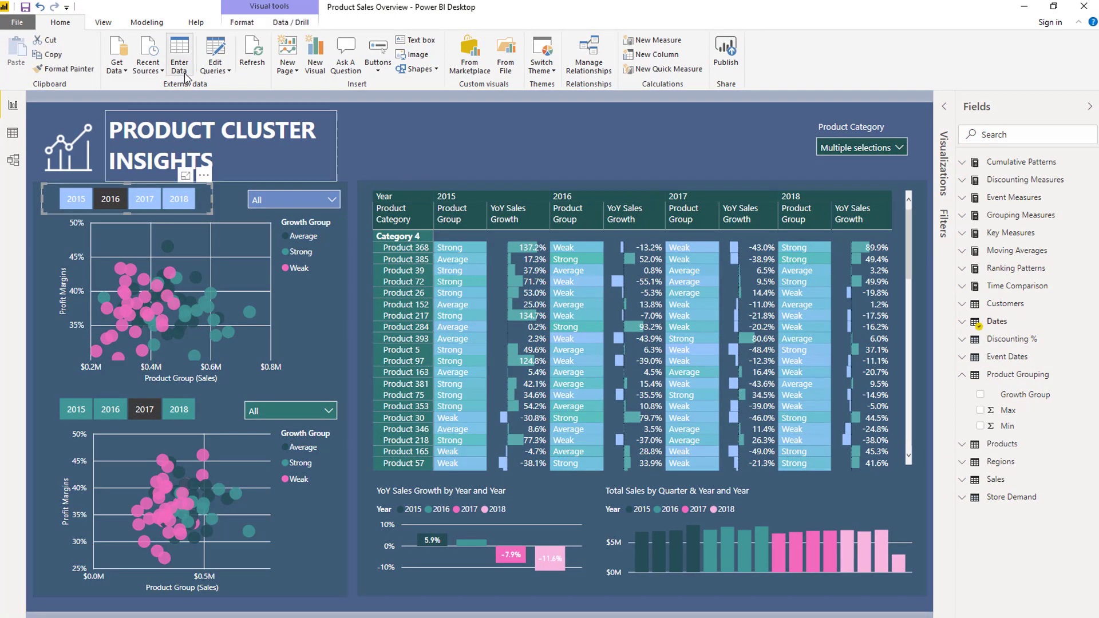
{"action": "left_click", "coordinate": [241, 22]}
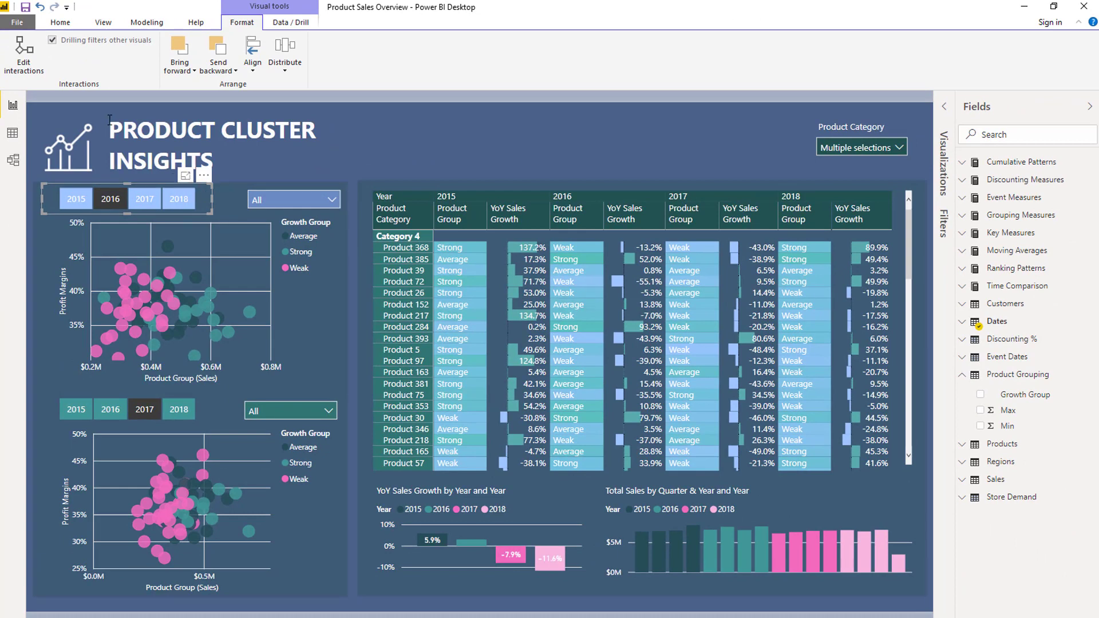
{"action": "left_click", "coordinate": [21, 67]}
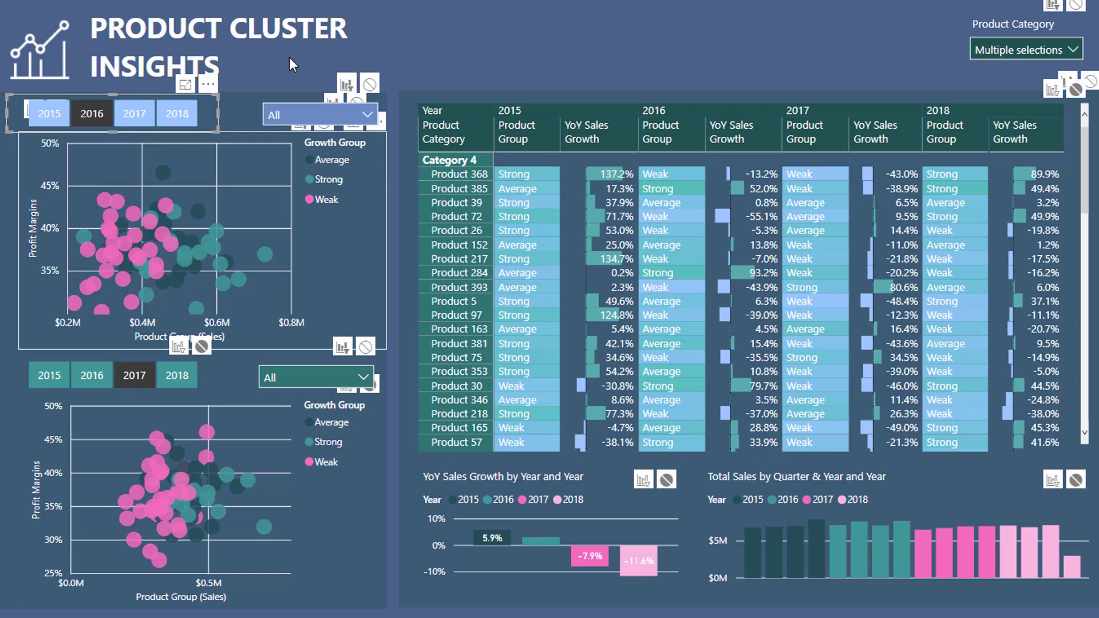
Check which visuals the growth group filter and lower year slicer affect, then leave interaction editing.
{"action": "left_click", "coordinate": [285, 98]}
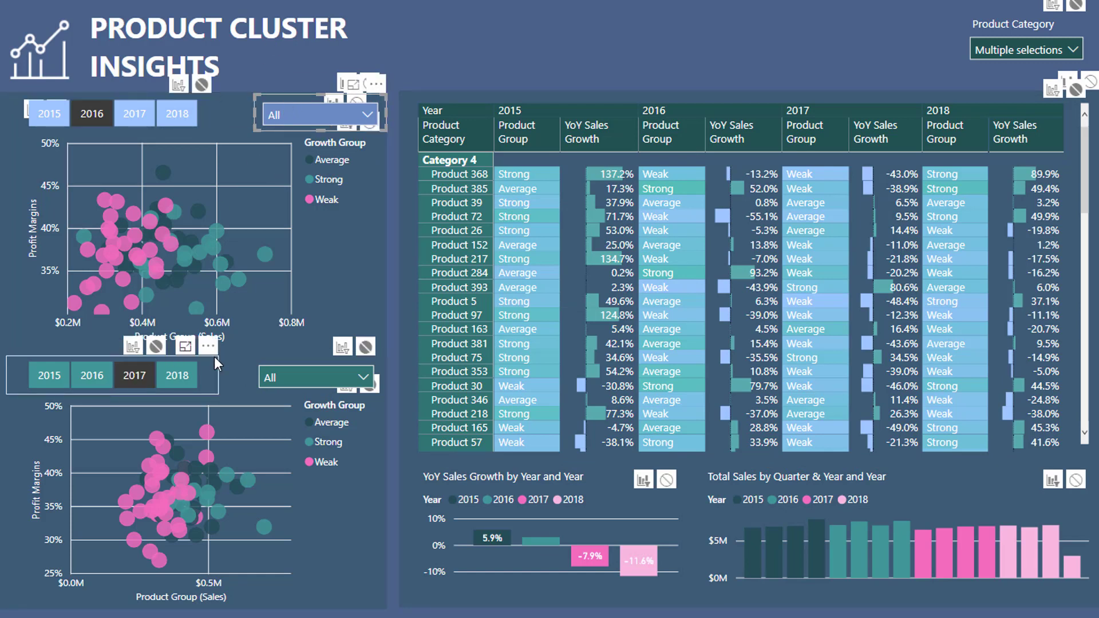
{"action": "left_click", "coordinate": [206, 376]}
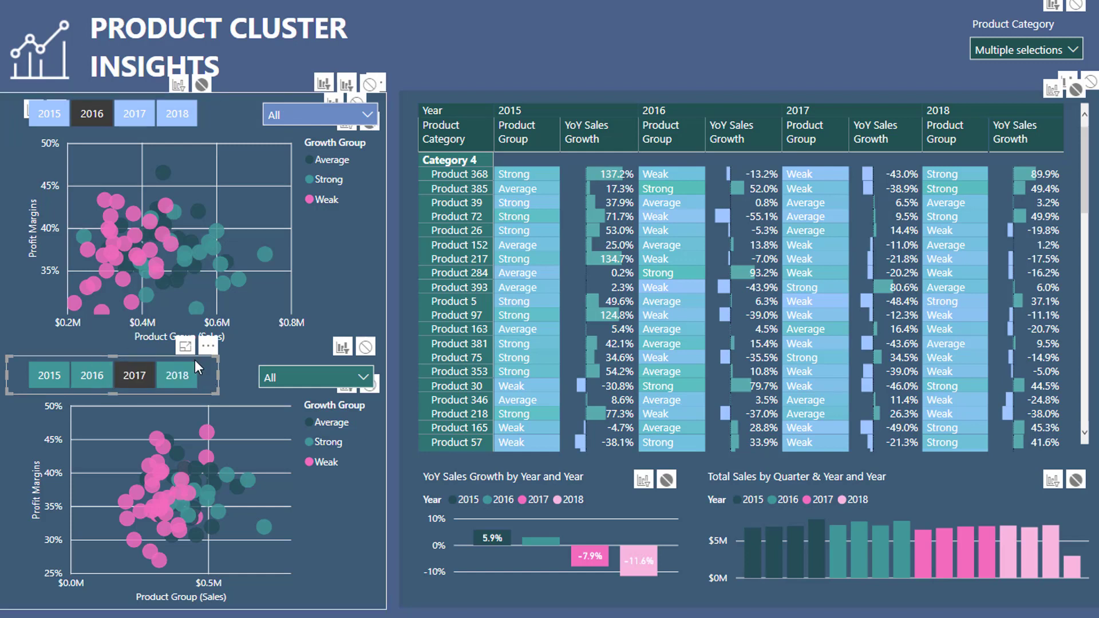
{"action": "left_click", "coordinate": [127, 374]}
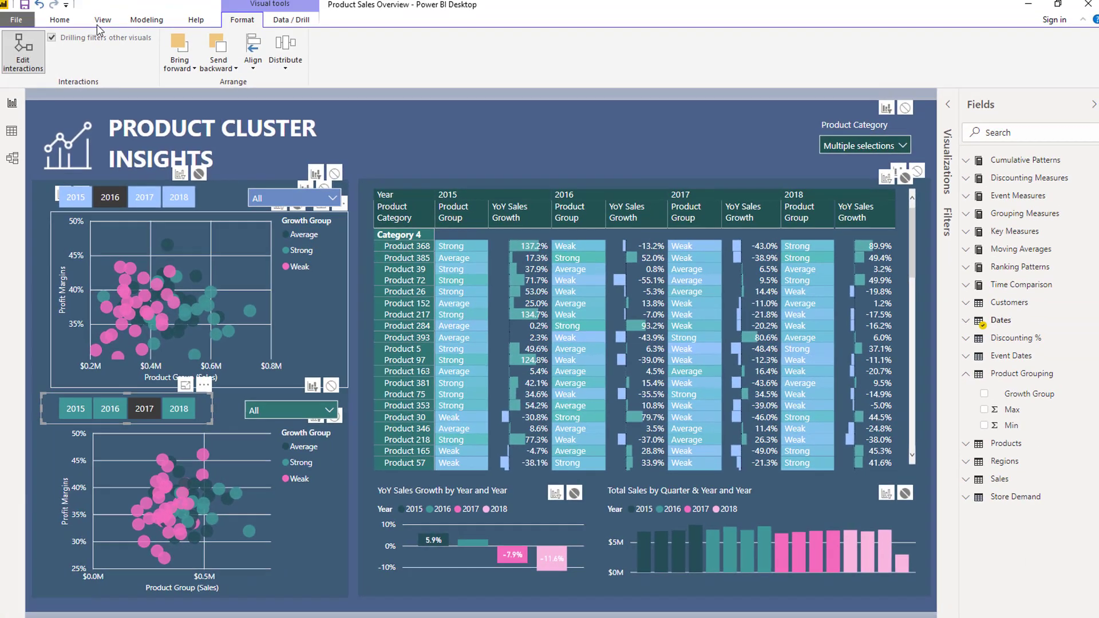
{"action": "left_click", "coordinate": [34, 56]}
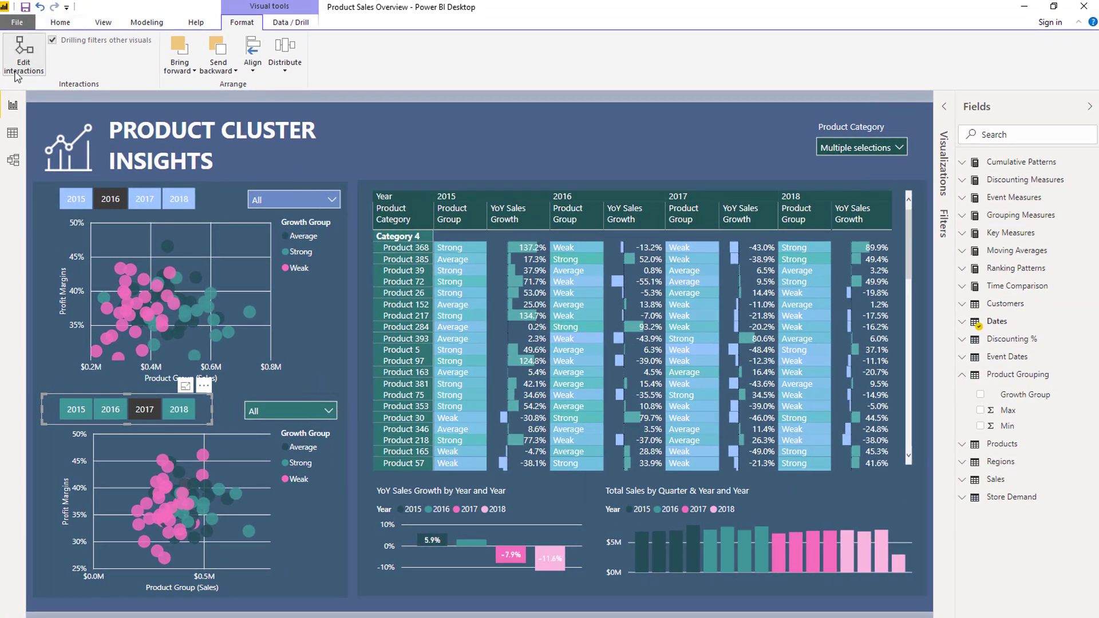
{"action": "left_click", "coordinate": [503, 150]}
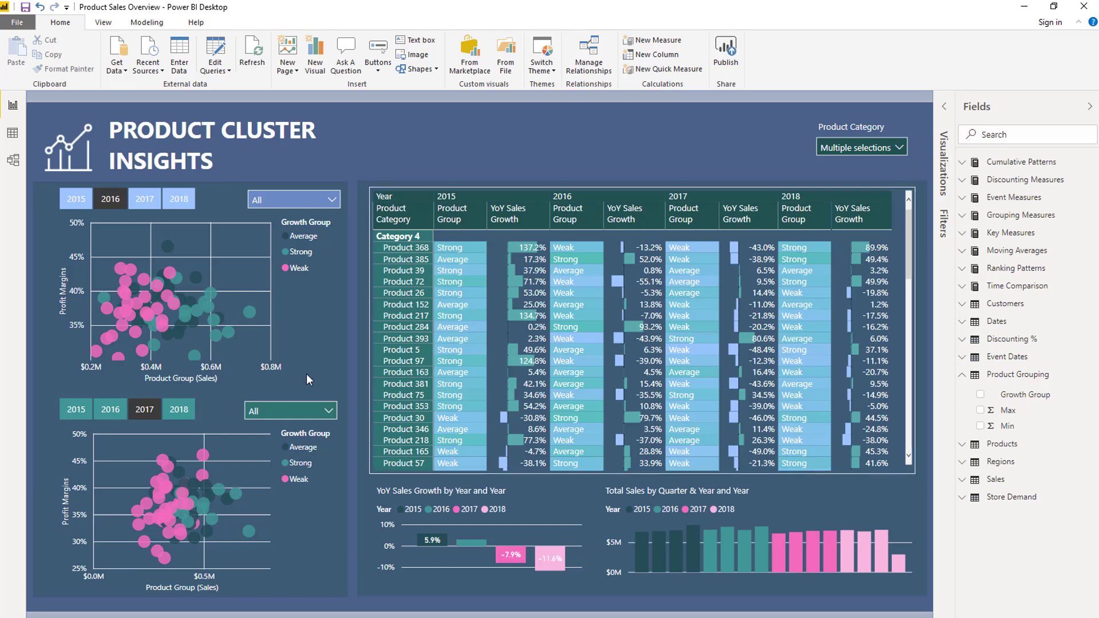
Check both scatter charts' fields in the Visualizations pane, then collapse the pane.
{"action": "left_click", "coordinate": [317, 483]}
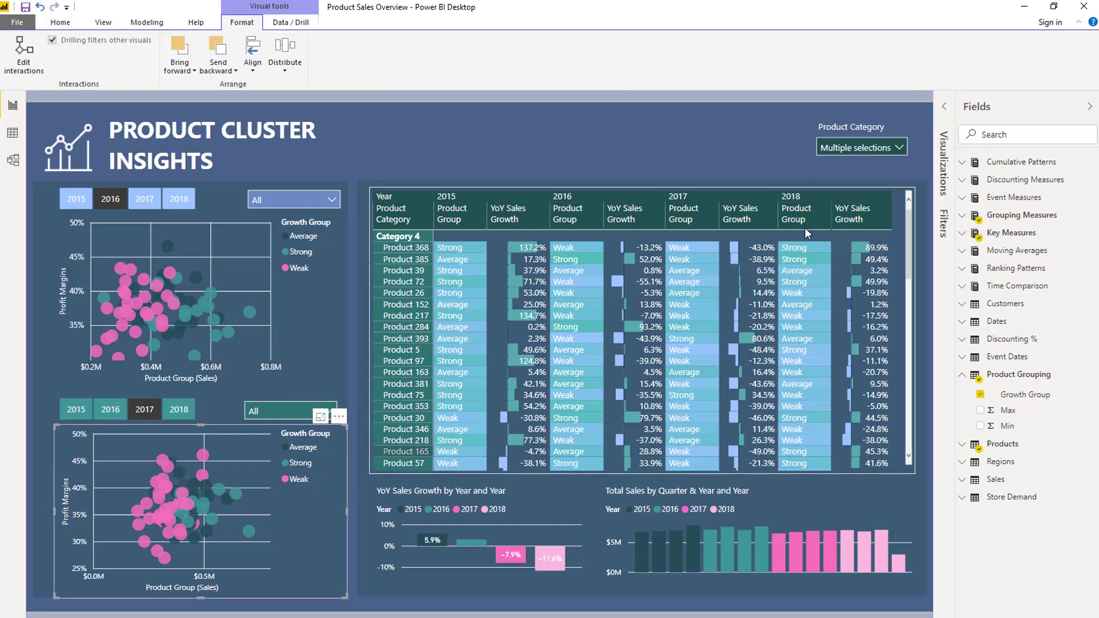
{"action": "left_click", "coordinate": [944, 106]}
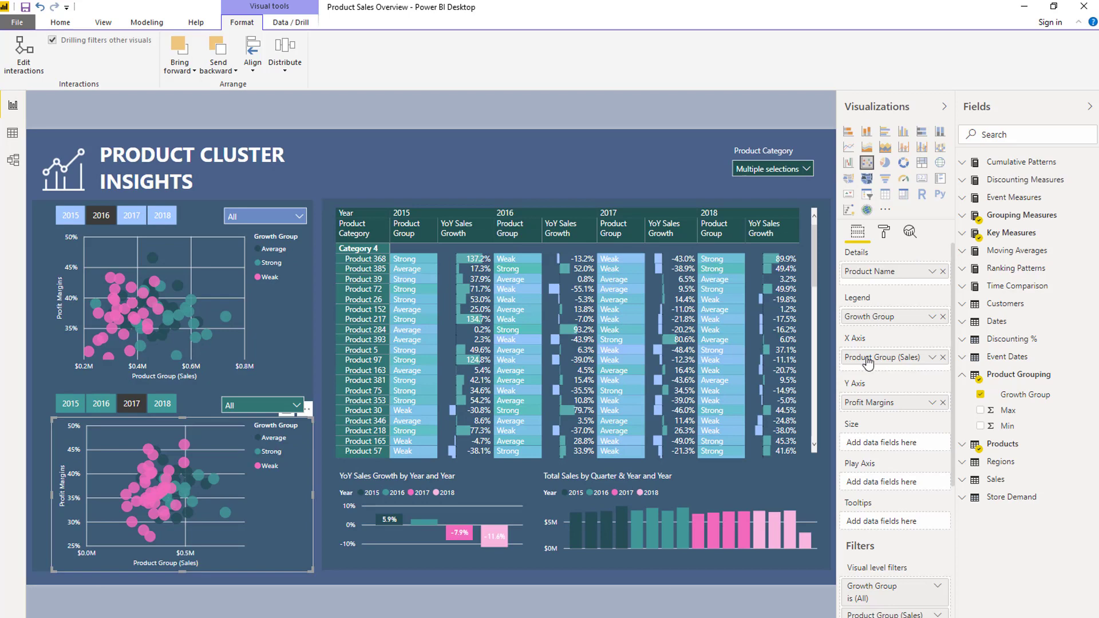
{"action": "left_click", "coordinate": [267, 323]}
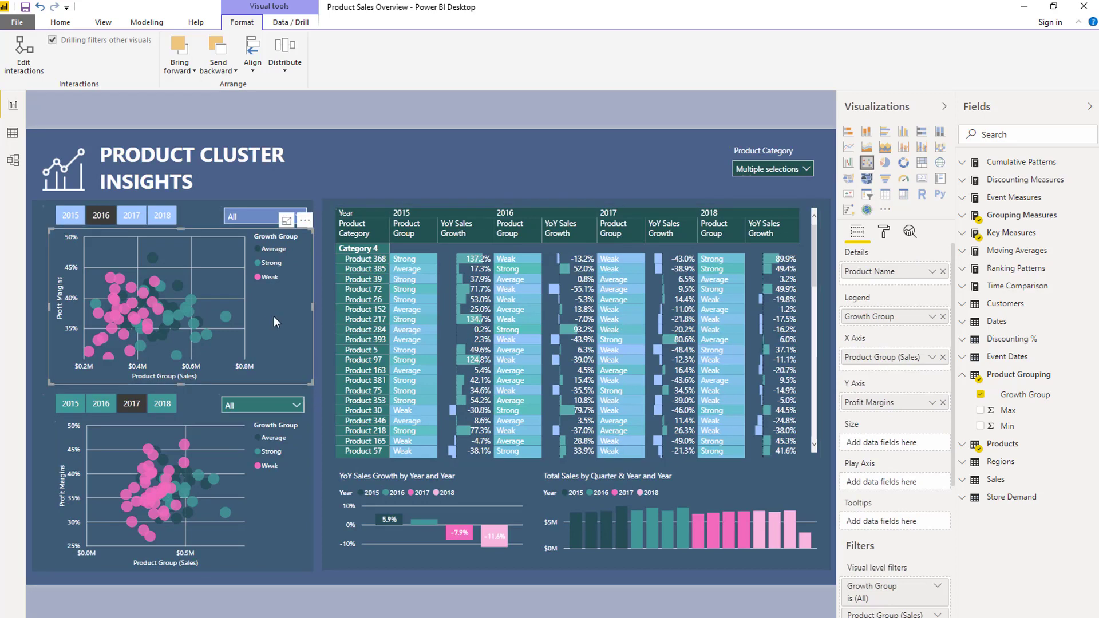
{"action": "left_click", "coordinate": [942, 109]}
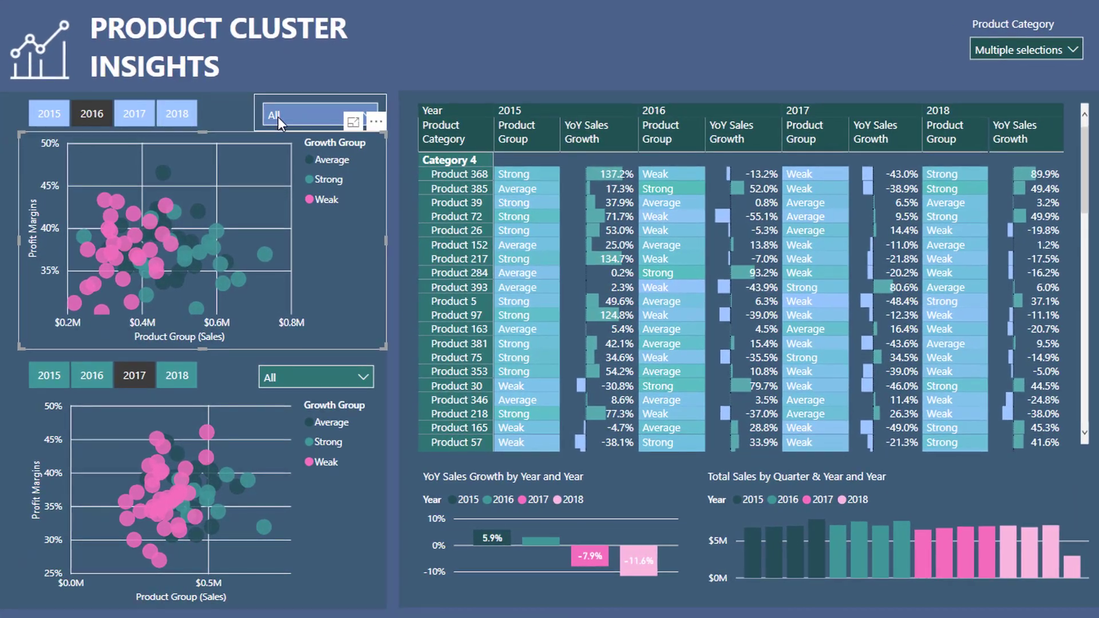
Filter the upper and lower Growth Group slicers to Weak only.
{"action": "left_click", "coordinate": [259, 202]}
{"action": "left_click", "coordinate": [289, 182]}
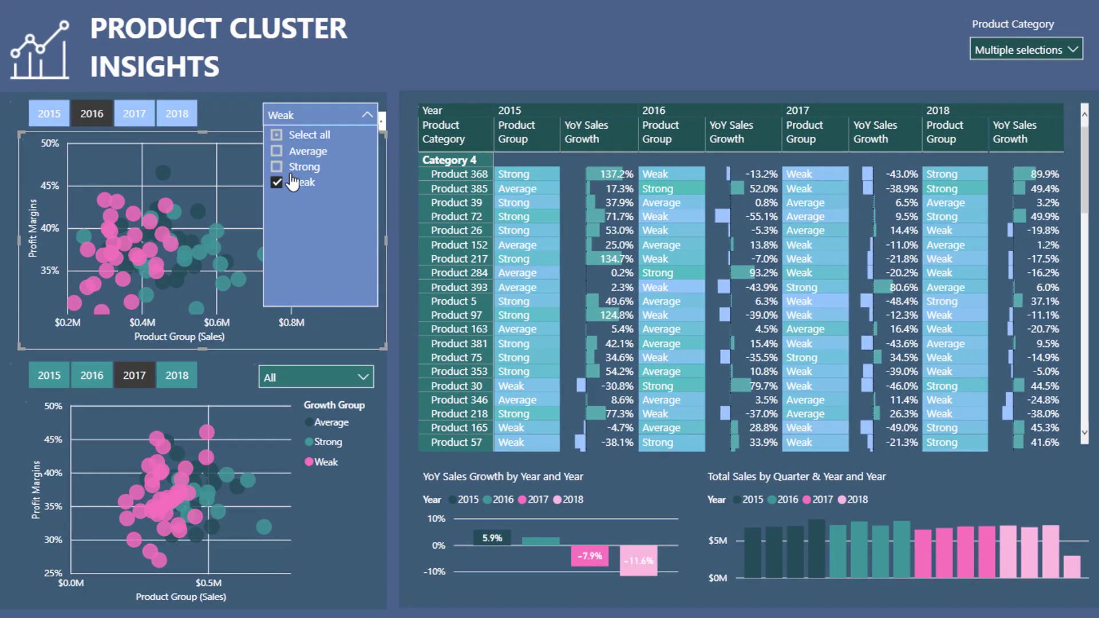
{"action": "left_click", "coordinate": [364, 117]}
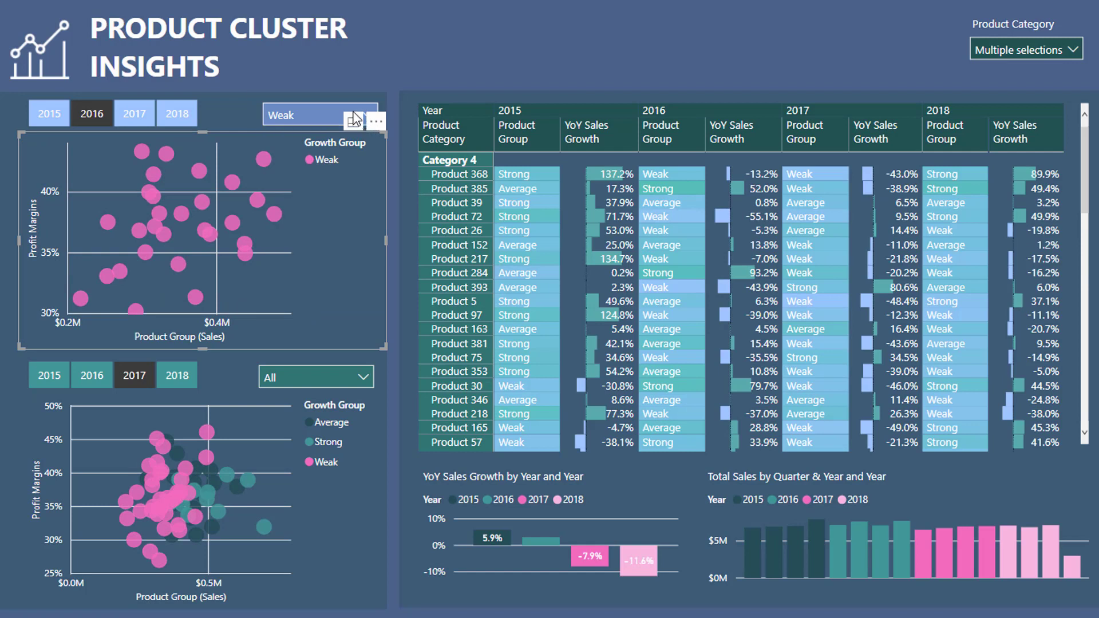
{"action": "left_click", "coordinate": [355, 115]}
{"action": "left_click", "coordinate": [366, 112]}
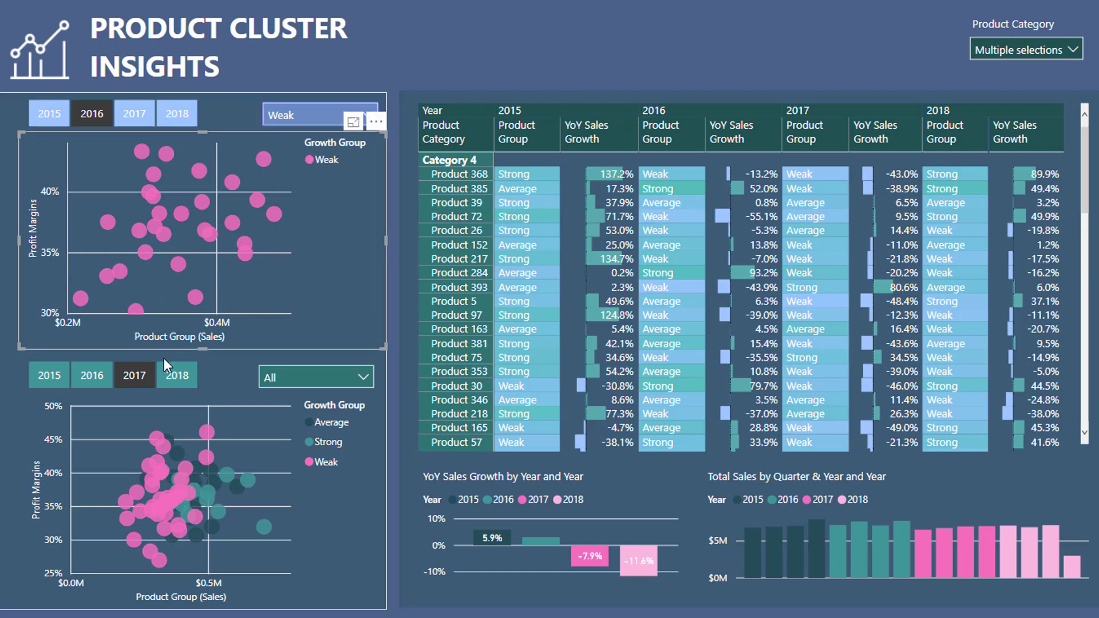
{"action": "left_click", "coordinate": [289, 376]}
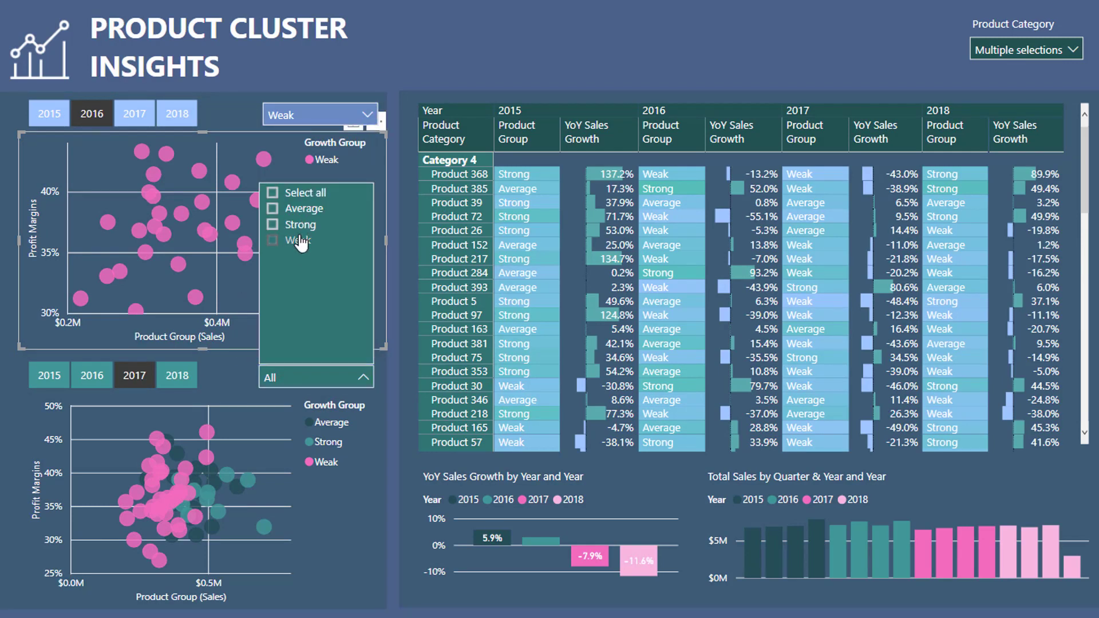
{"action": "left_click", "coordinate": [299, 241]}
{"action": "left_click", "coordinate": [362, 380]}
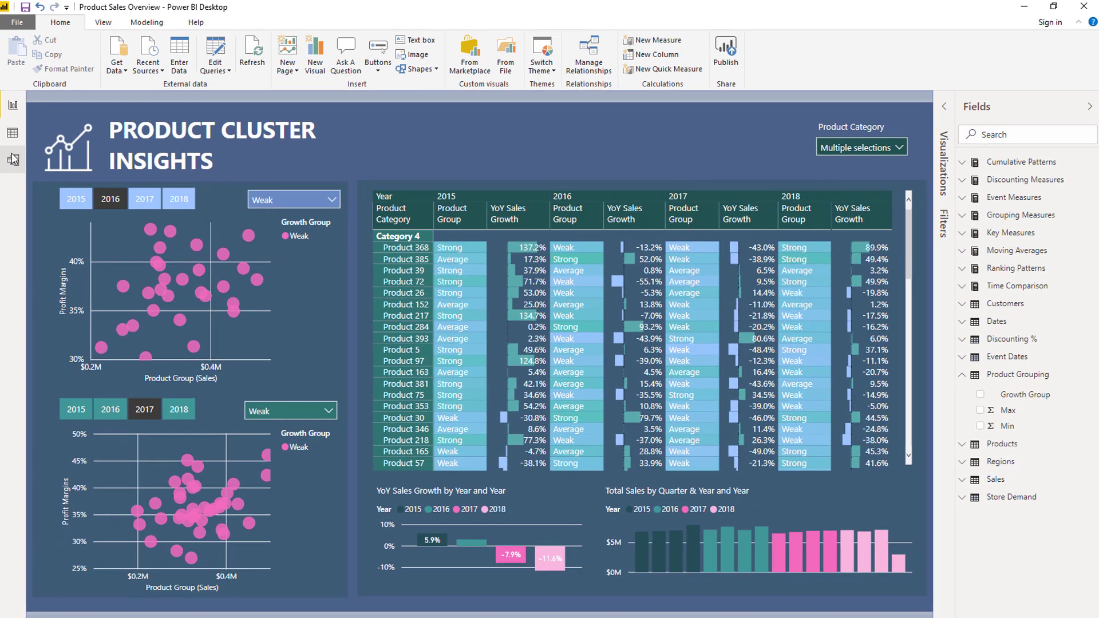
Find Product Grouping in Model view, then view its Growth Group Min/Max thresholds in Data view.
{"action": "left_click", "coordinate": [12, 160]}
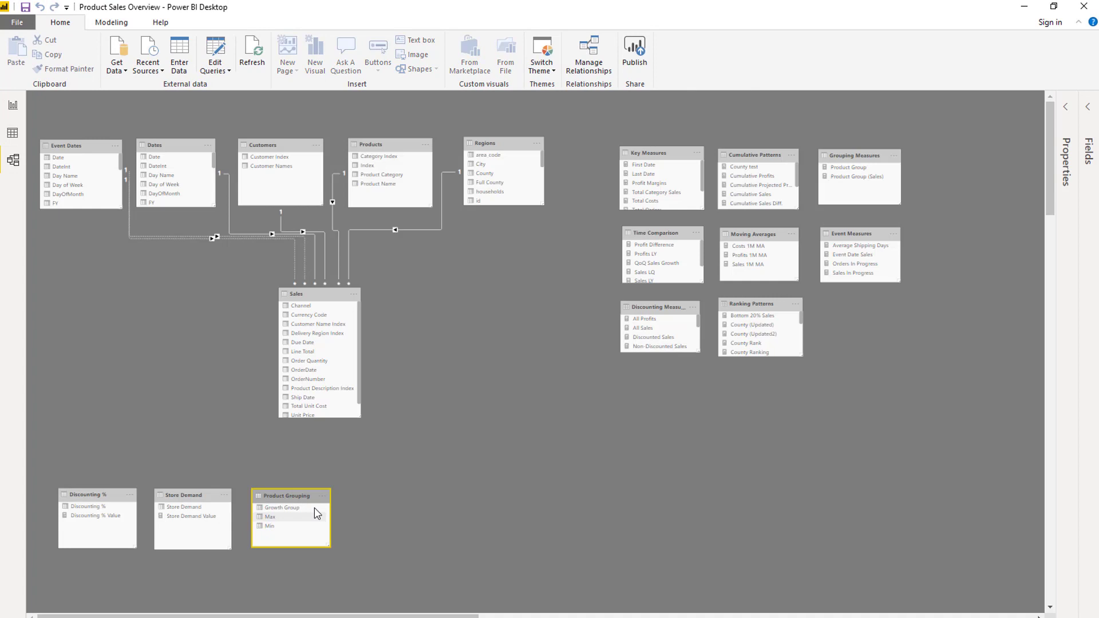
{"action": "scroll", "coordinate": [314, 507], "scroll_direction": "up", "scroll_amount": 5}
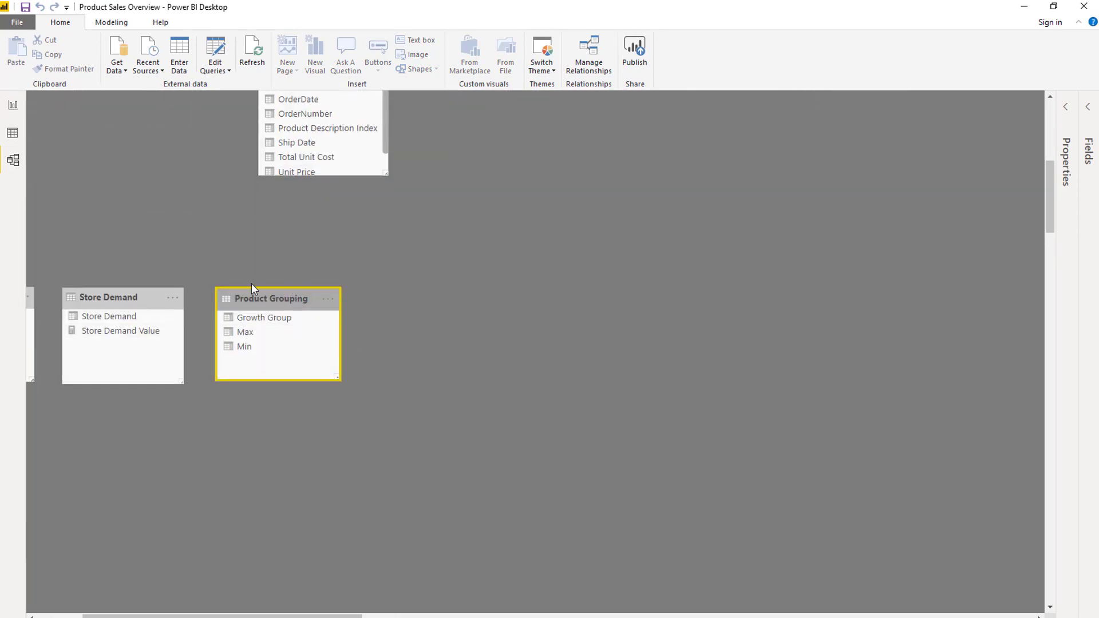
{"action": "scroll", "coordinate": [251, 283], "scroll_direction": "down", "scroll_amount": 2}
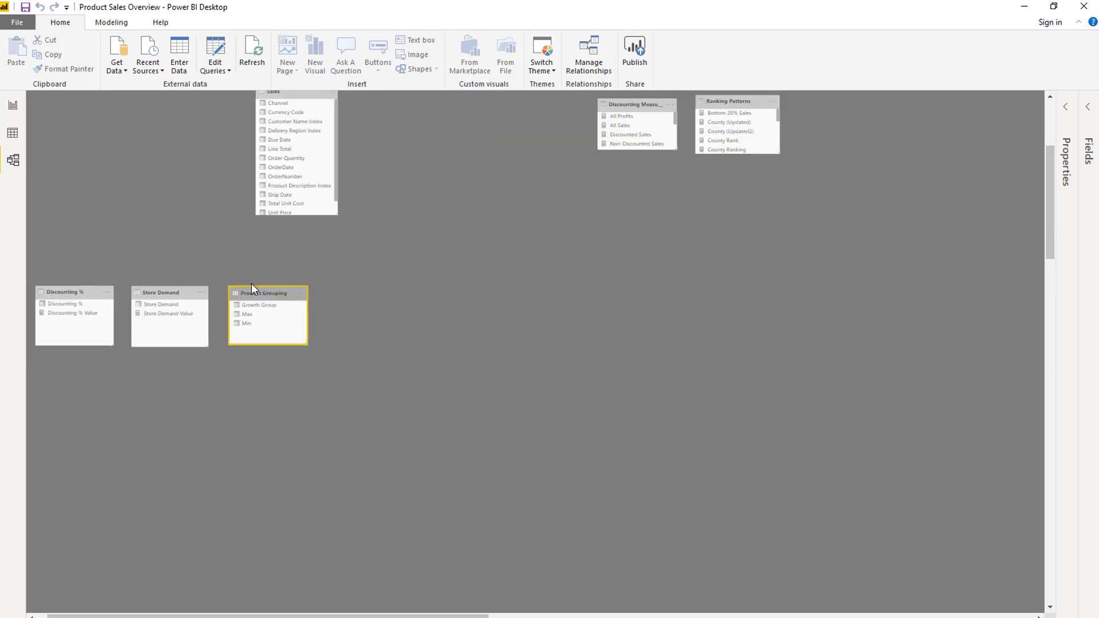
{"action": "left_click", "coordinate": [13, 133]}
{"action": "left_click", "coordinate": [1001, 381]}
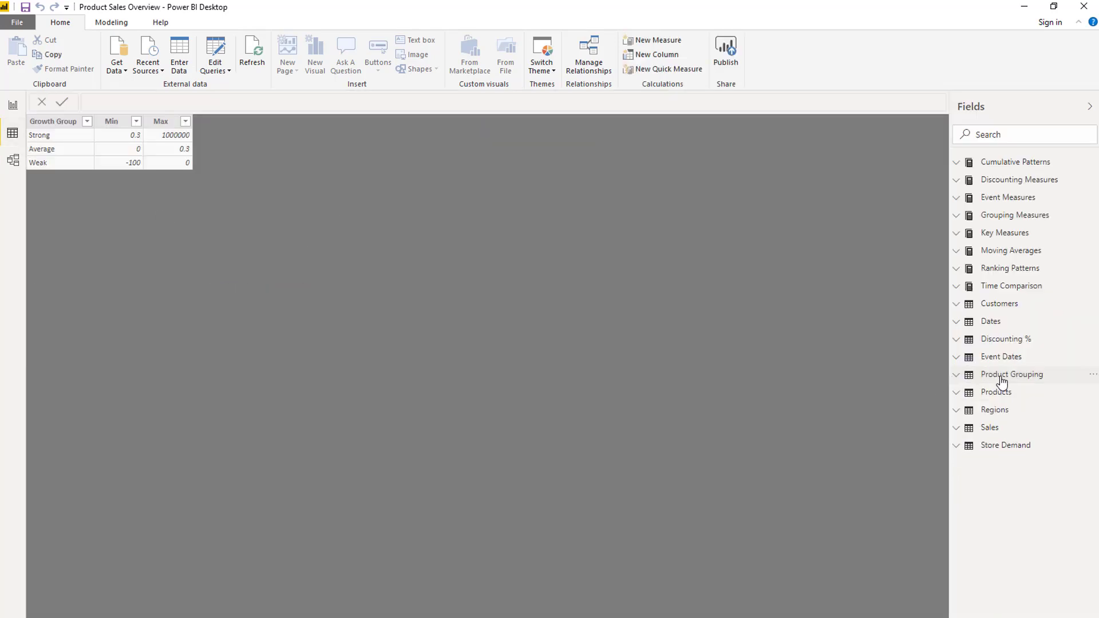
{"action": "left_click", "coordinate": [56, 125]}
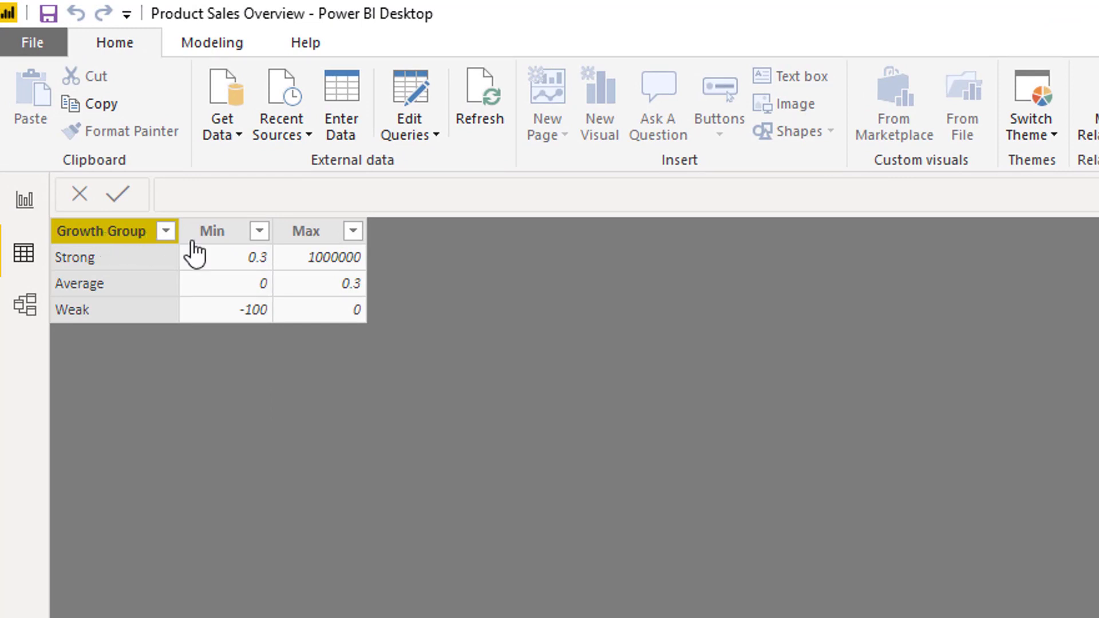
{"action": "left_click", "coordinate": [222, 235]}
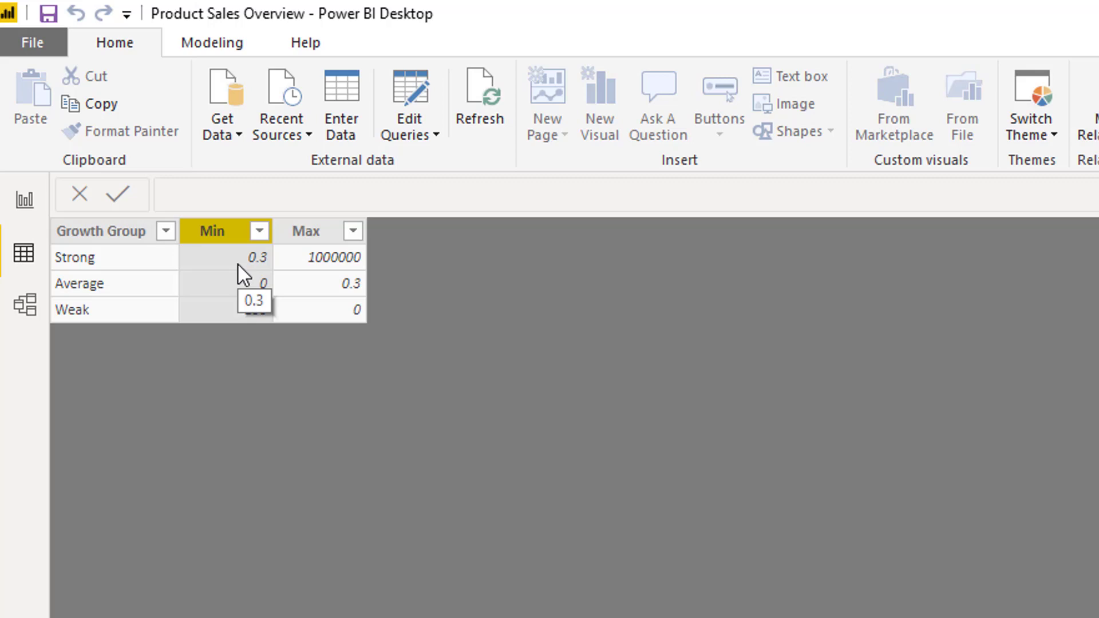
Return to Report view and switch both Growth Group slicers from Weak to Strong.
{"action": "left_click", "coordinate": [24, 199]}
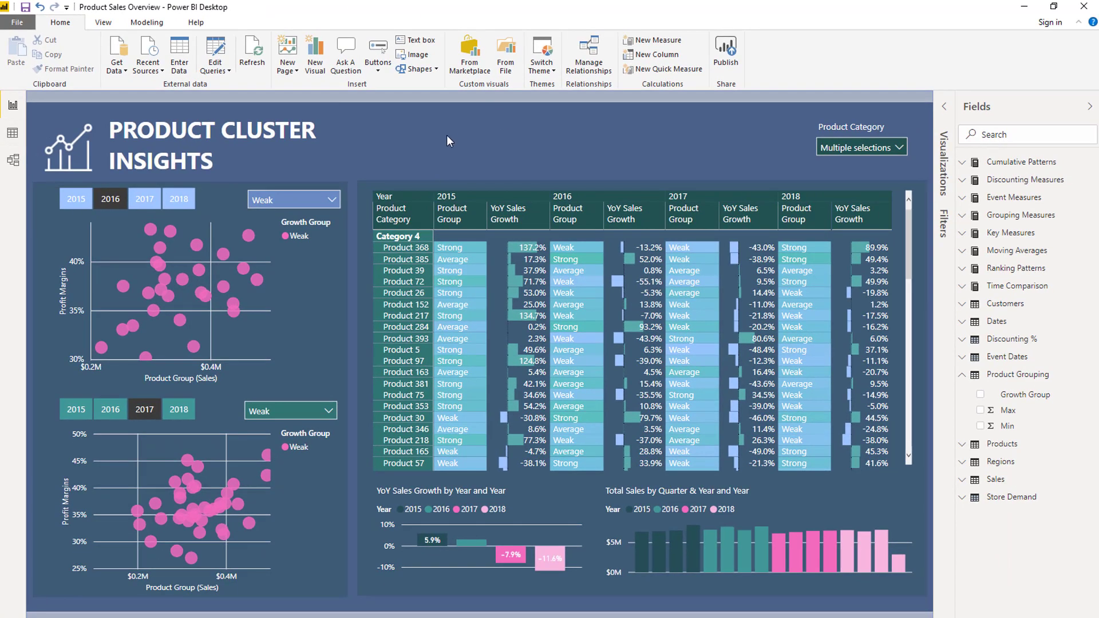
{"action": "left_click", "coordinate": [286, 199]}
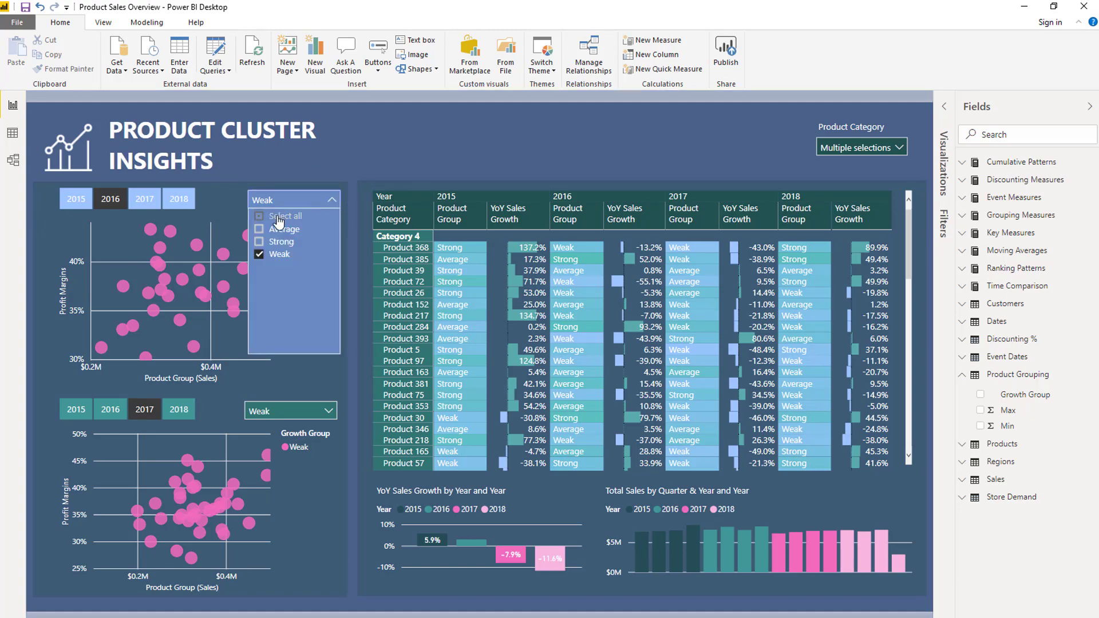
{"action": "left_click", "coordinate": [258, 241]}
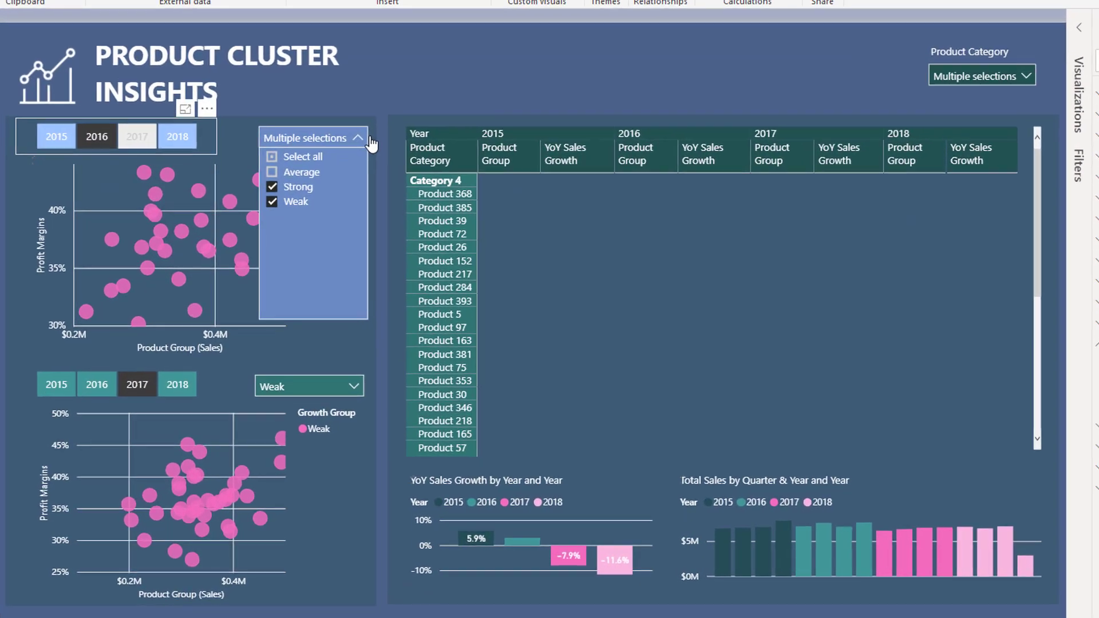
{"action": "left_click", "coordinate": [281, 201]}
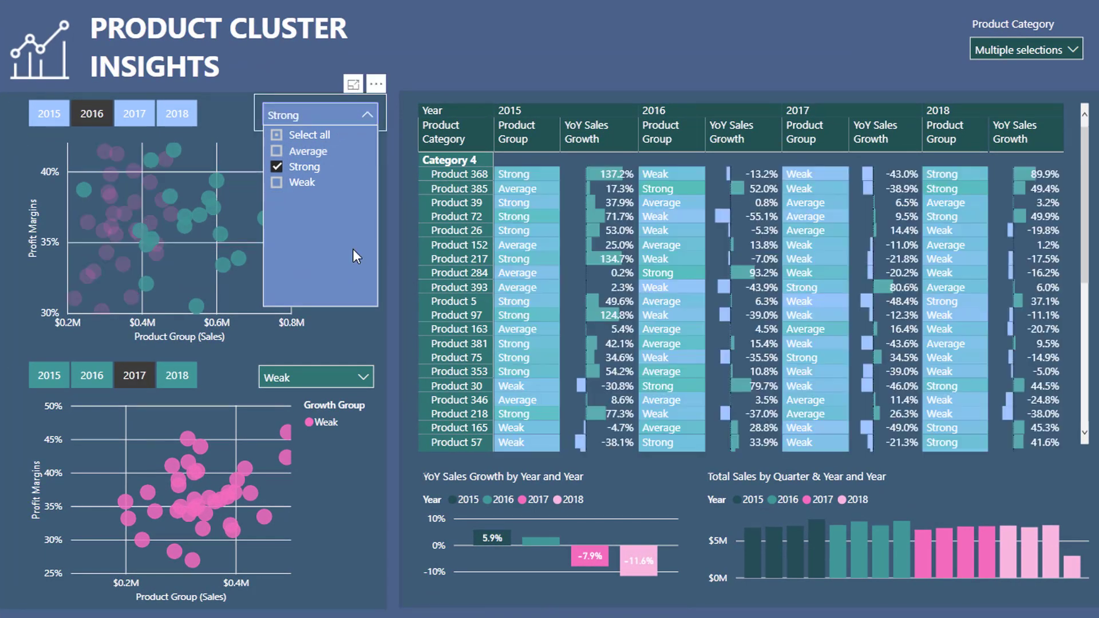
{"action": "left_click", "coordinate": [349, 371]}
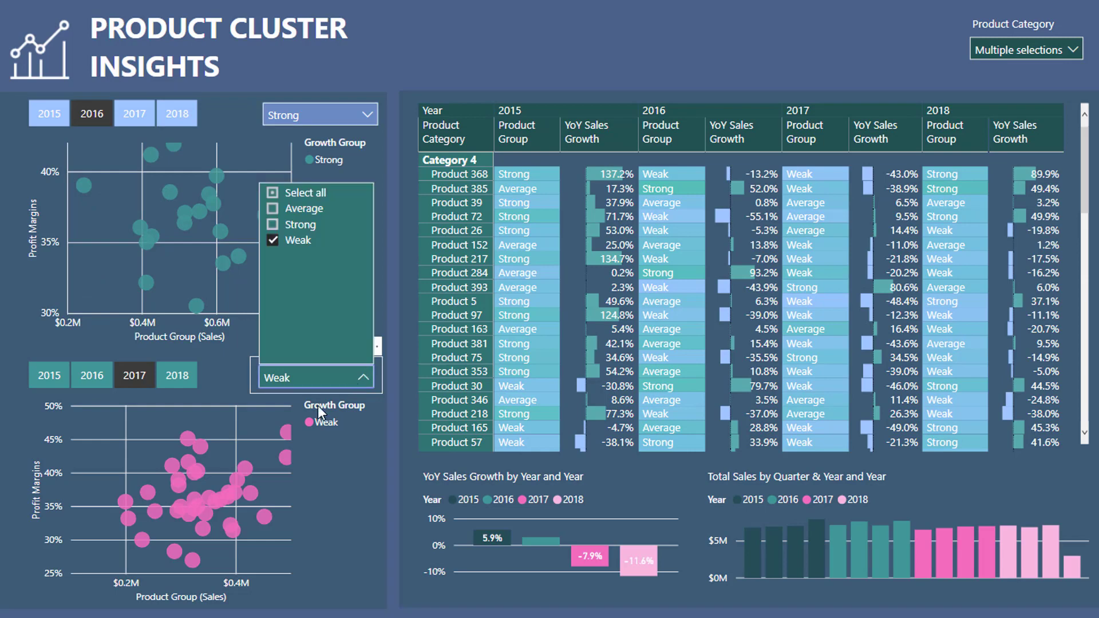
{"action": "left_click", "coordinate": [273, 224]}
{"action": "left_click", "coordinate": [273, 241]}
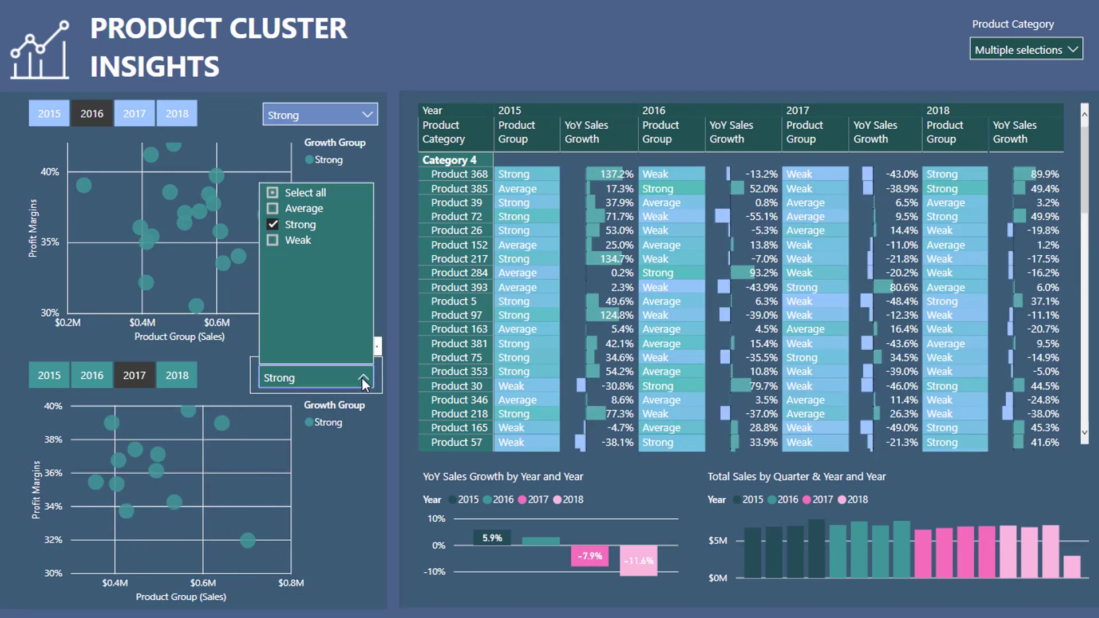
{"action": "left_click", "coordinate": [361, 377]}
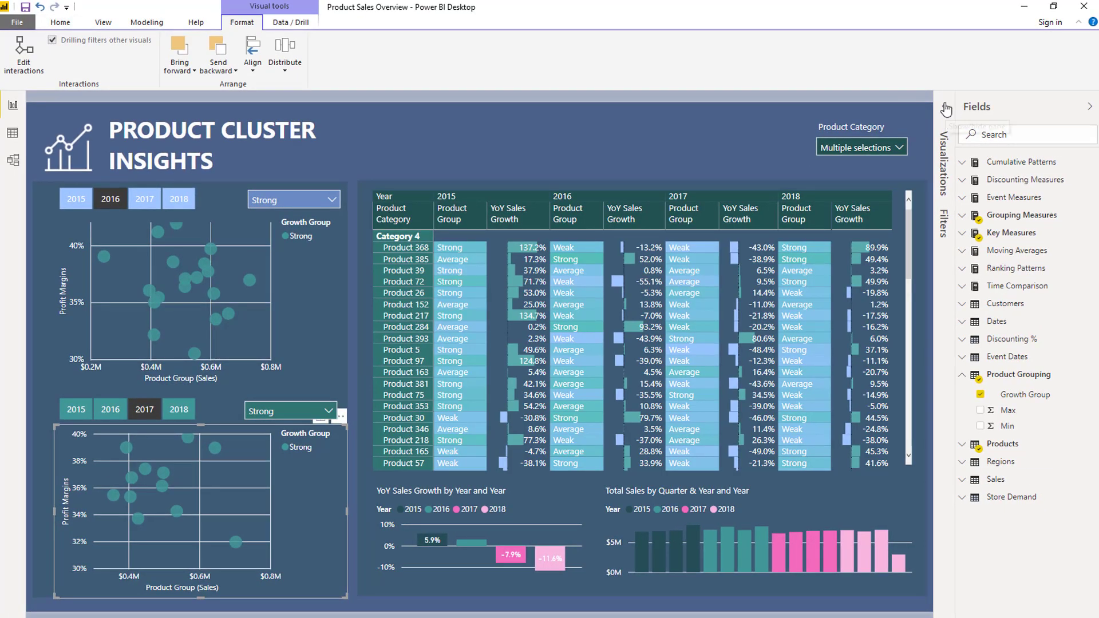
Turn on the lower scatter's category labels, colour them white, then switch them off again.
{"action": "left_click", "coordinate": [944, 107]}
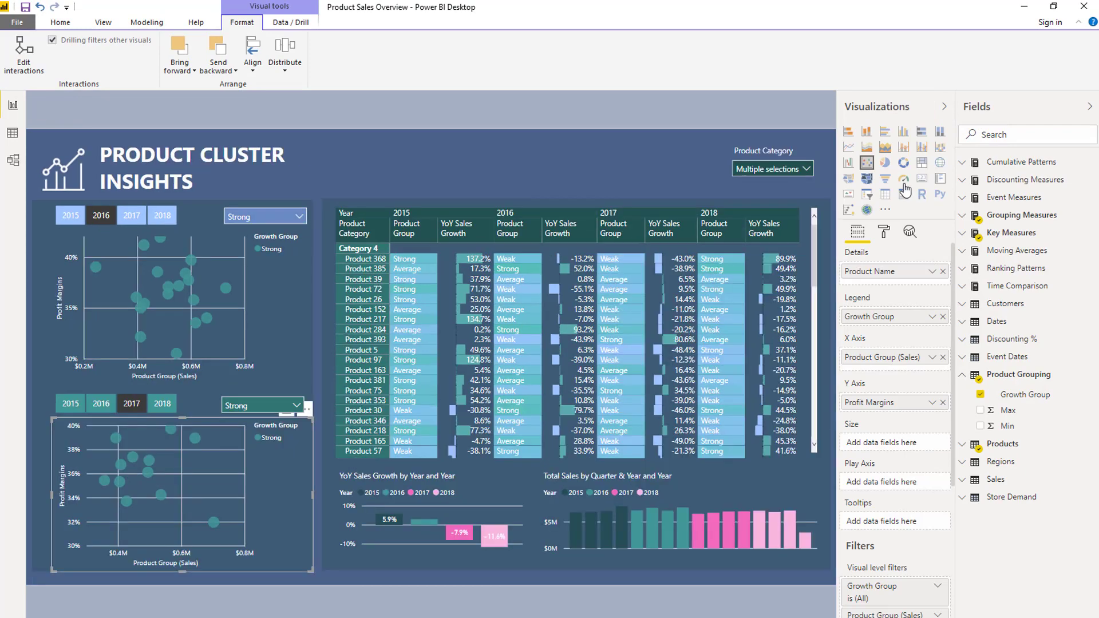
{"action": "left_click", "coordinate": [884, 232]}
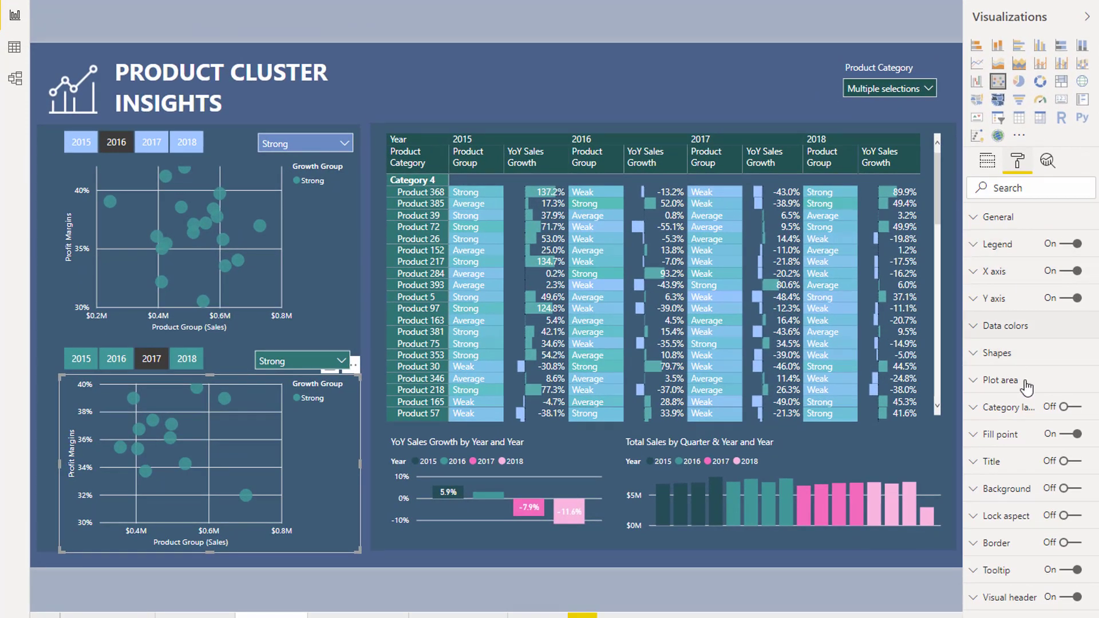
{"action": "left_click", "coordinate": [1075, 408]}
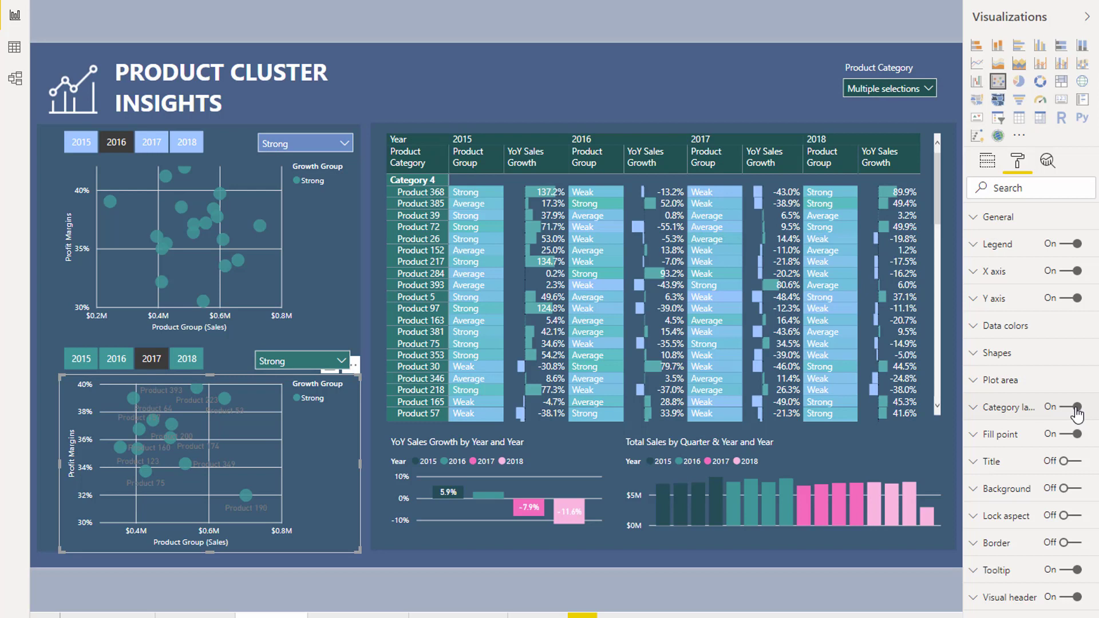
{"action": "left_click", "coordinate": [1046, 412]}
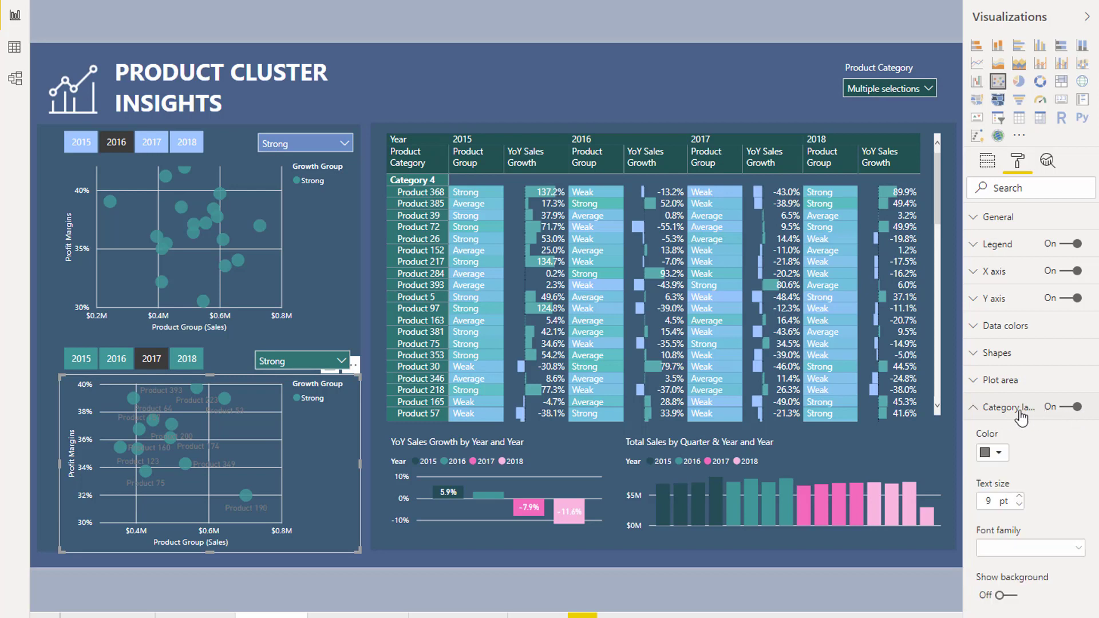
{"action": "left_click", "coordinate": [998, 458]}
{"action": "left_click", "coordinate": [978, 486]}
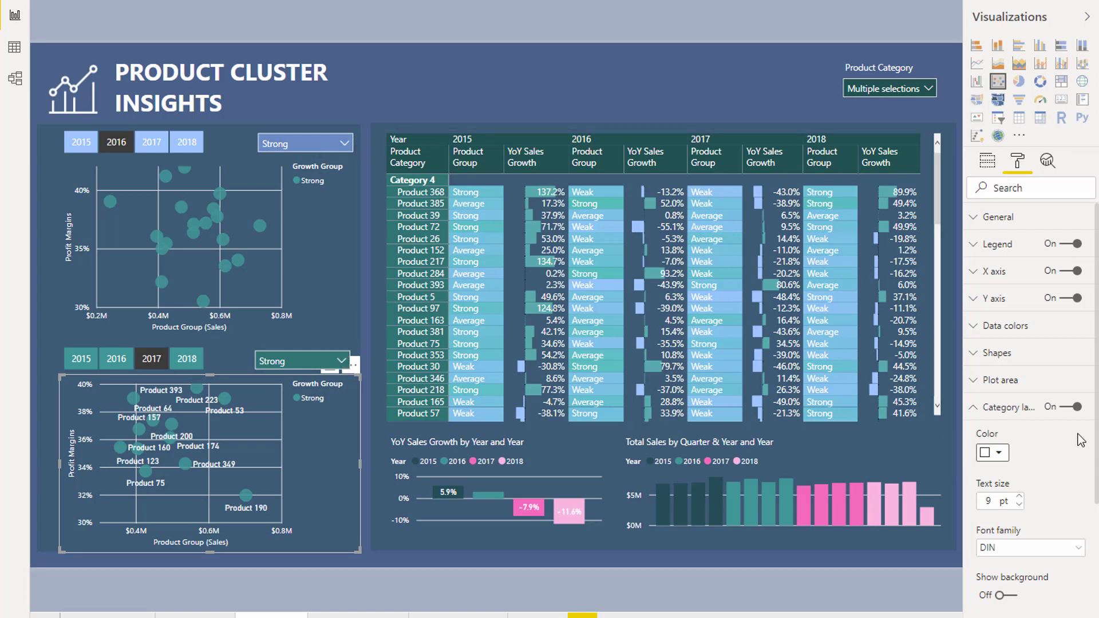
{"action": "left_click", "coordinate": [1068, 408]}
{"action": "left_click", "coordinate": [470, 70]}
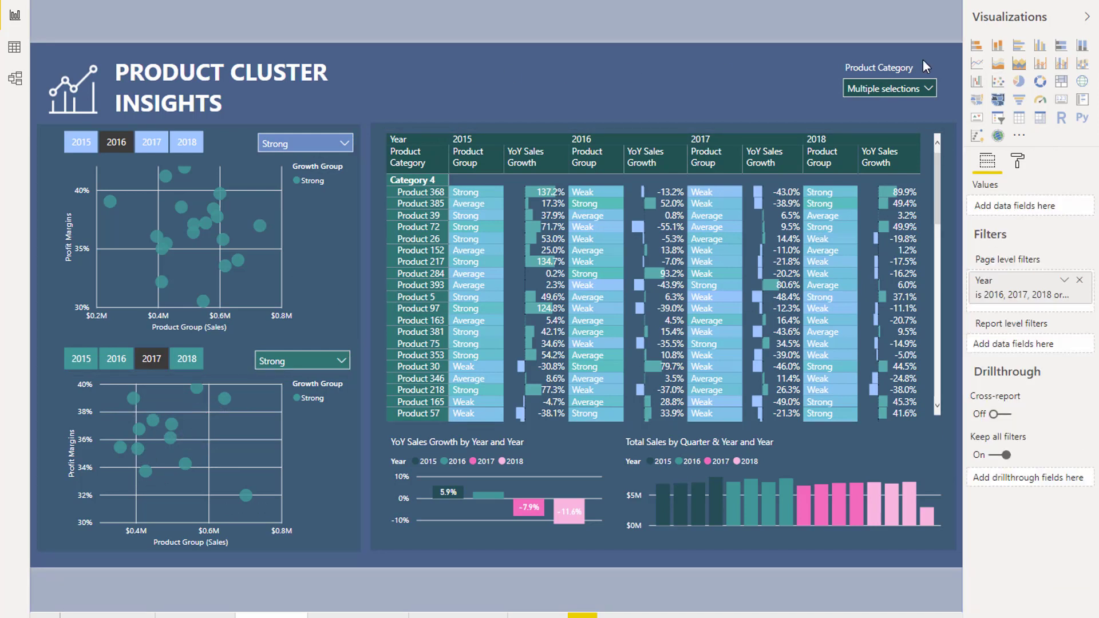
Collapse the Visualizations and Filters panes, then select and deselect the yearly product group matrix.
{"action": "left_click", "coordinate": [1086, 16]}
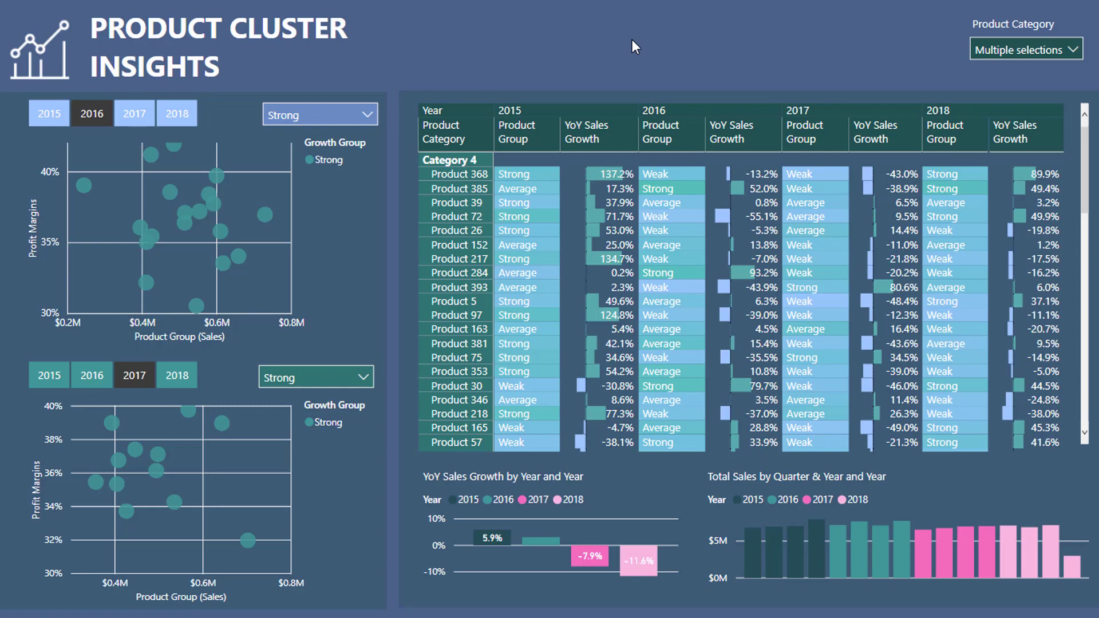
{"action": "left_click", "coordinate": [681, 98]}
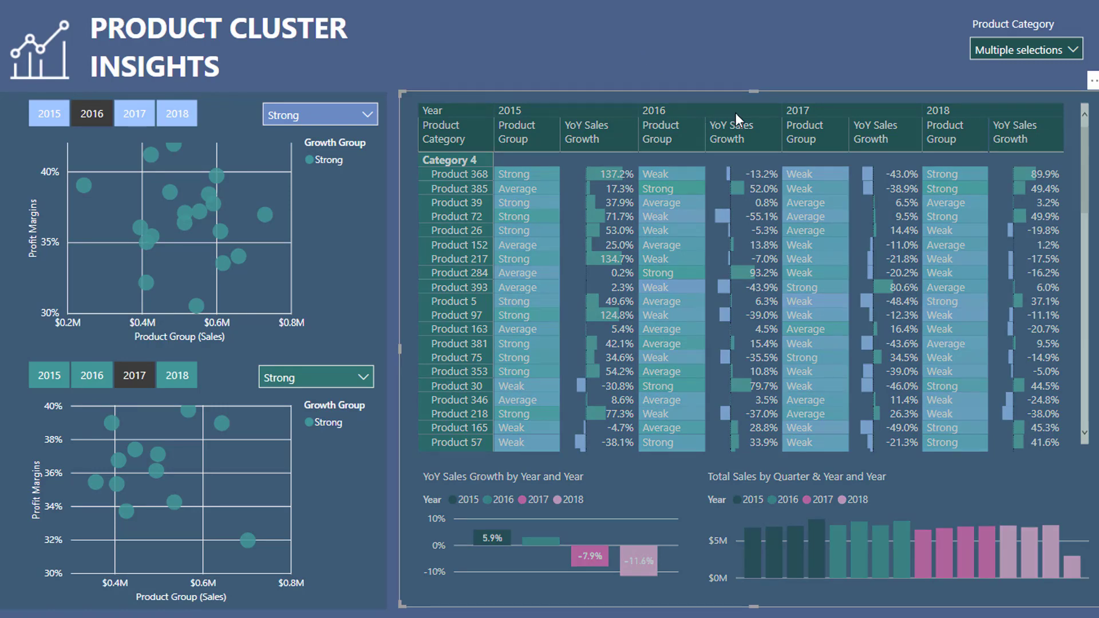
{"action": "left_click", "coordinate": [823, 53]}
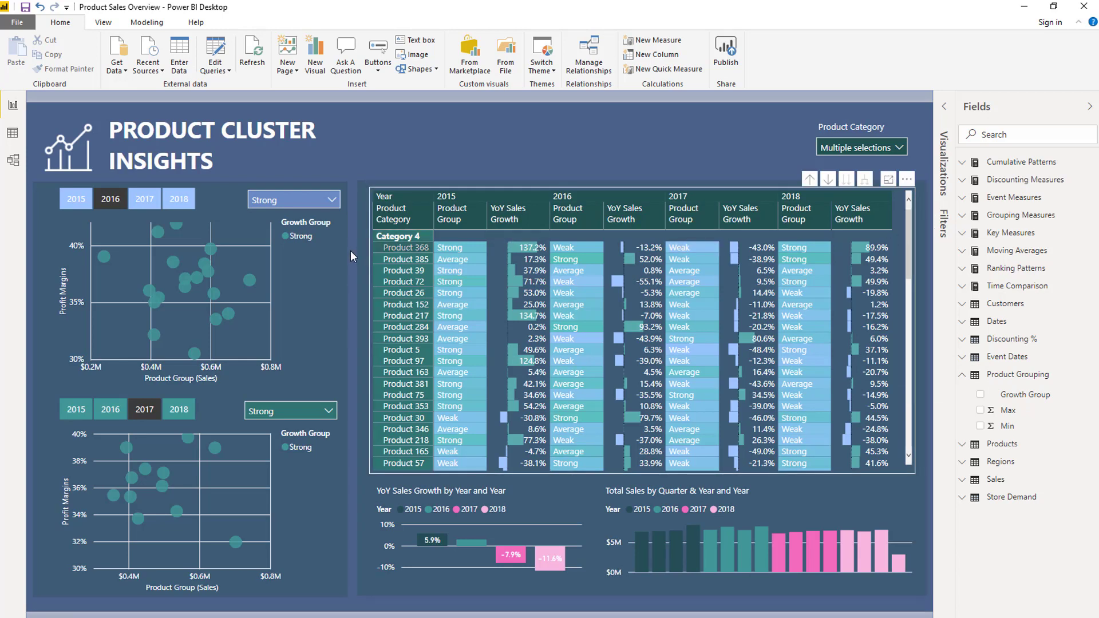
Collapse Product Grouping, expand Grouping Measures and display the Product Group (Sales) measure's DAX formula.
{"action": "left_click", "coordinate": [962, 374]}
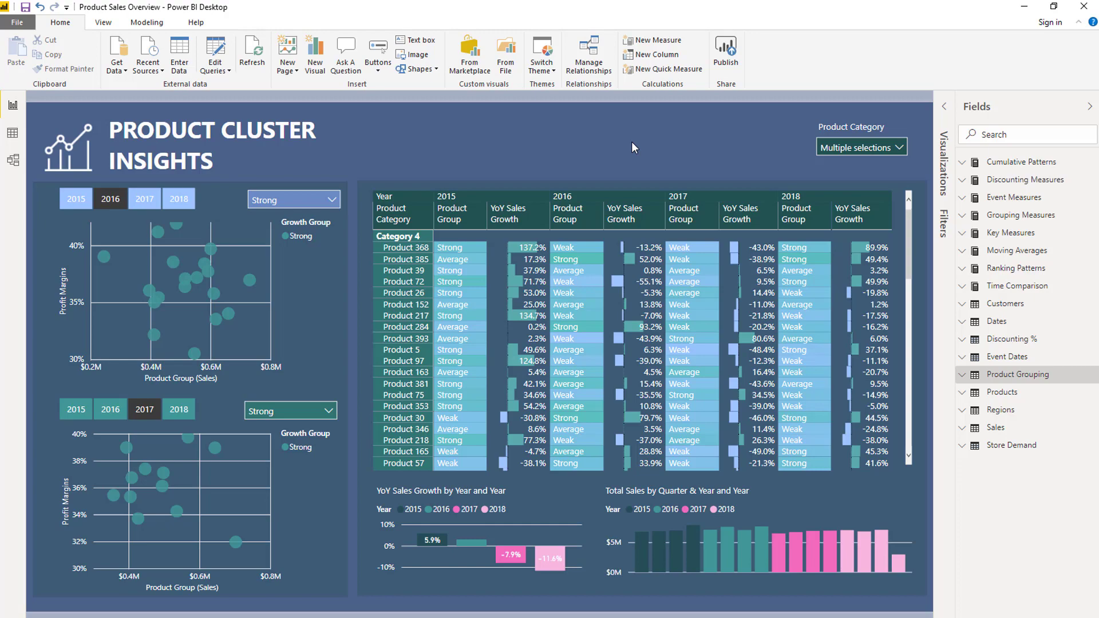
{"action": "left_click", "coordinate": [999, 215]}
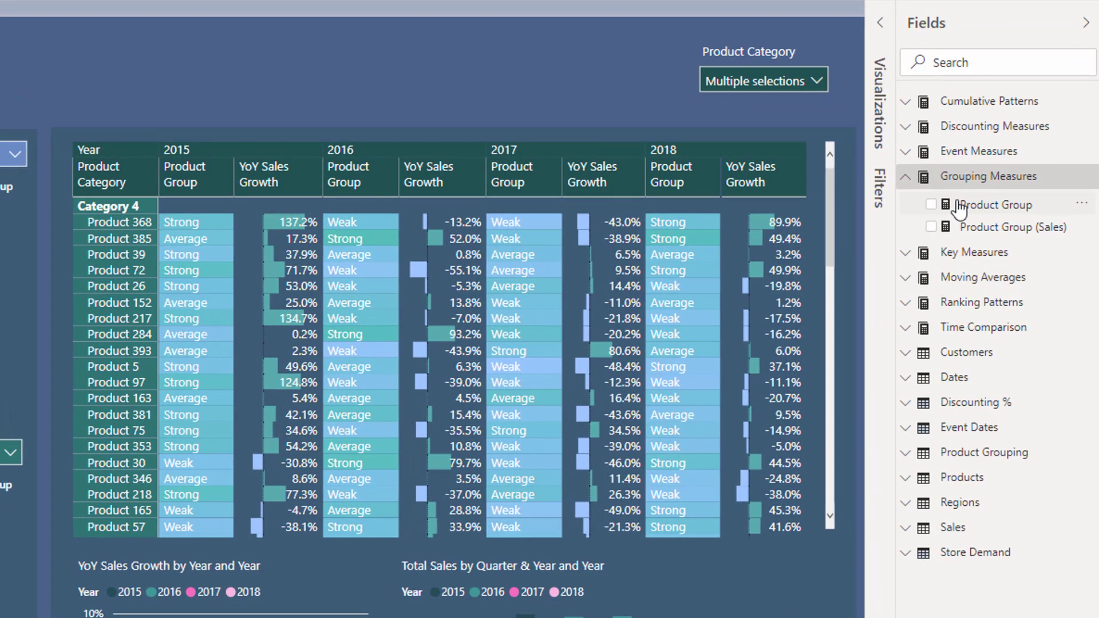
{"action": "left_click", "coordinate": [982, 228]}
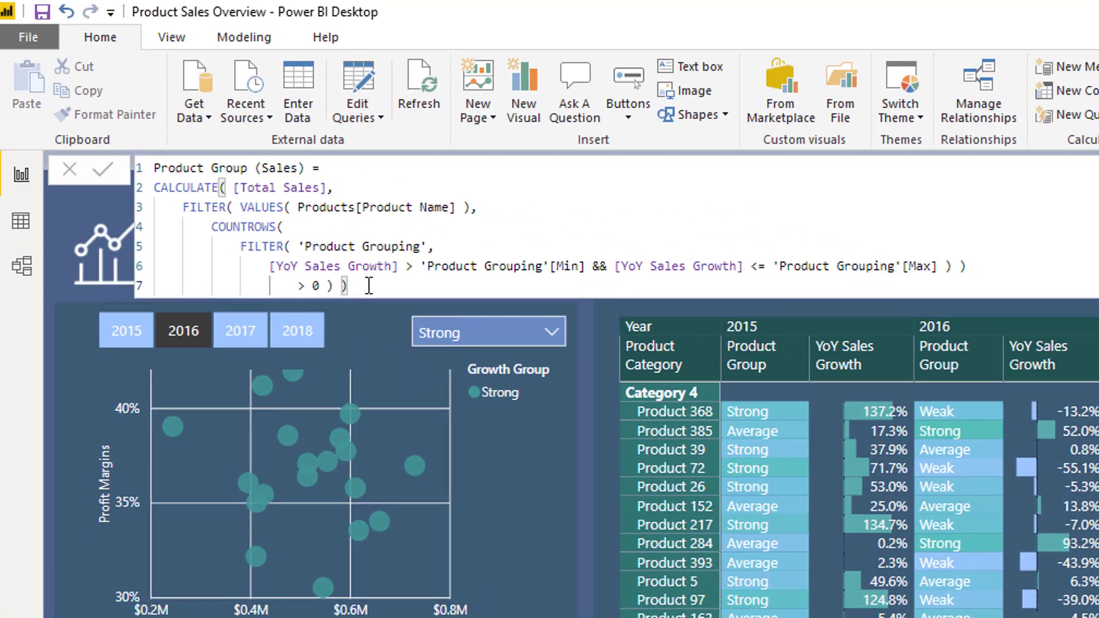
{"action": "left_click_drag", "start_coordinate": [308, 272], "coordinate": [135, 153]}
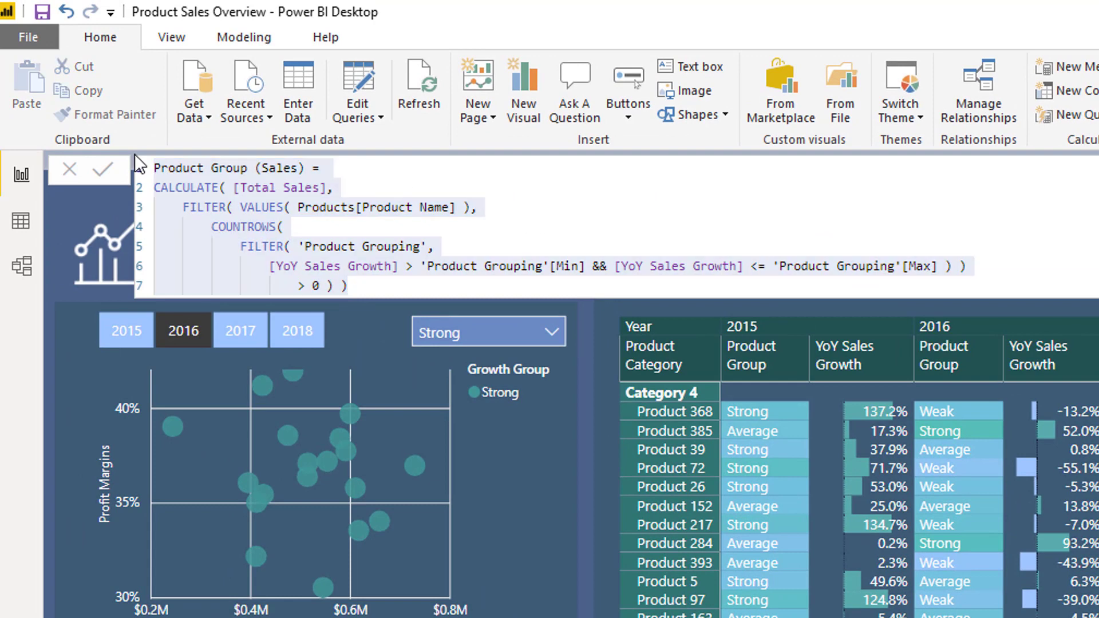
{"action": "left_click", "coordinate": [381, 283]}
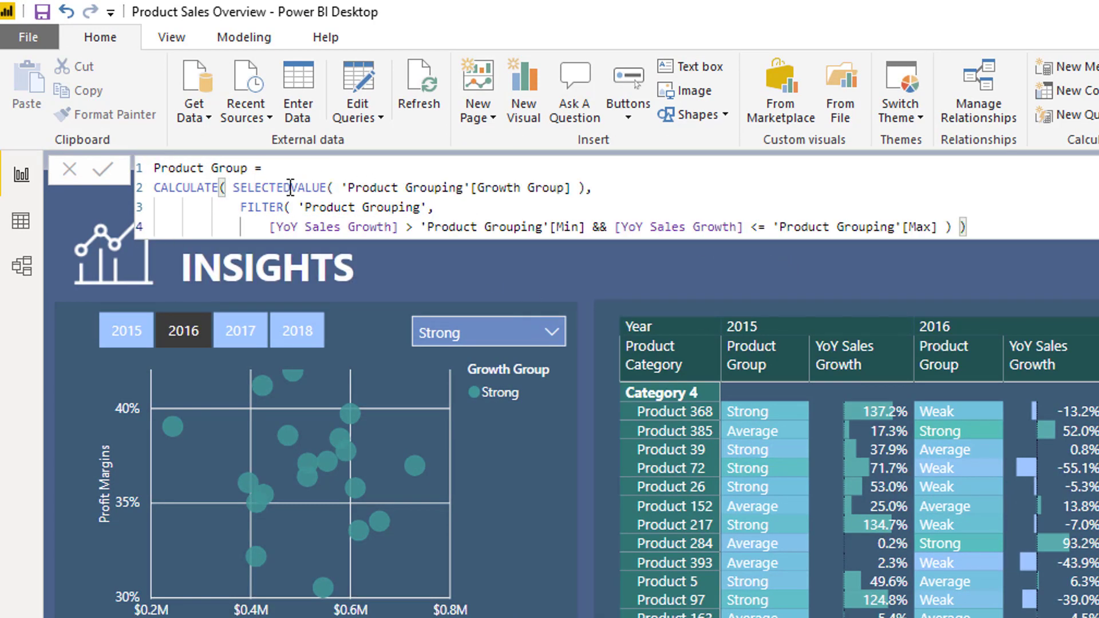
{"action": "left_click_drag", "start_coordinate": [290, 188], "coordinate": [383, 207]}
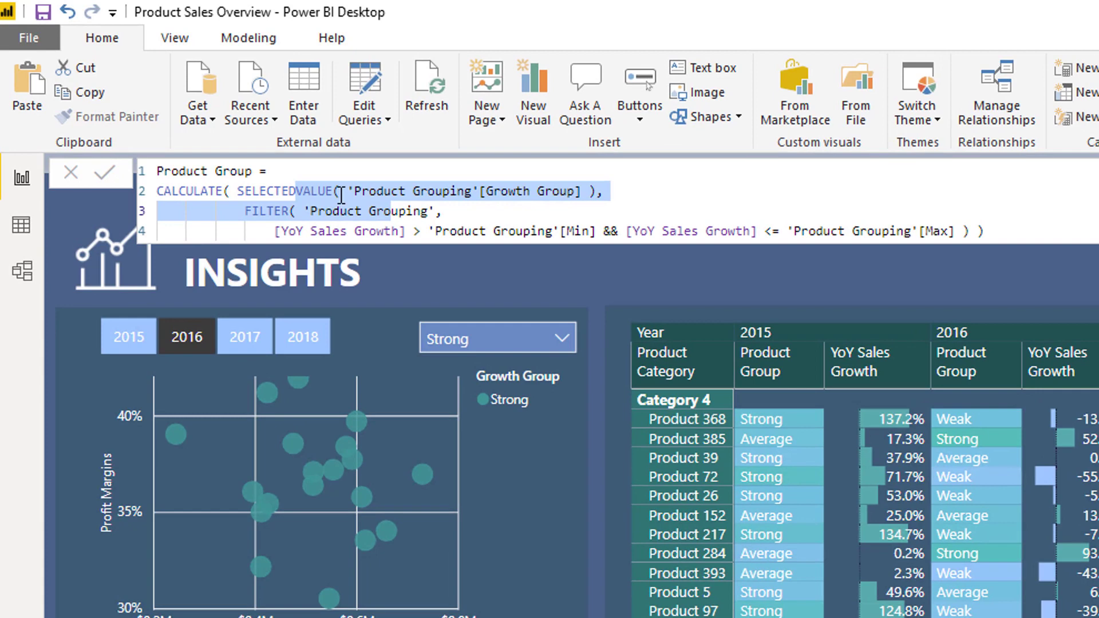
{"action": "left_click", "coordinate": [238, 192]}
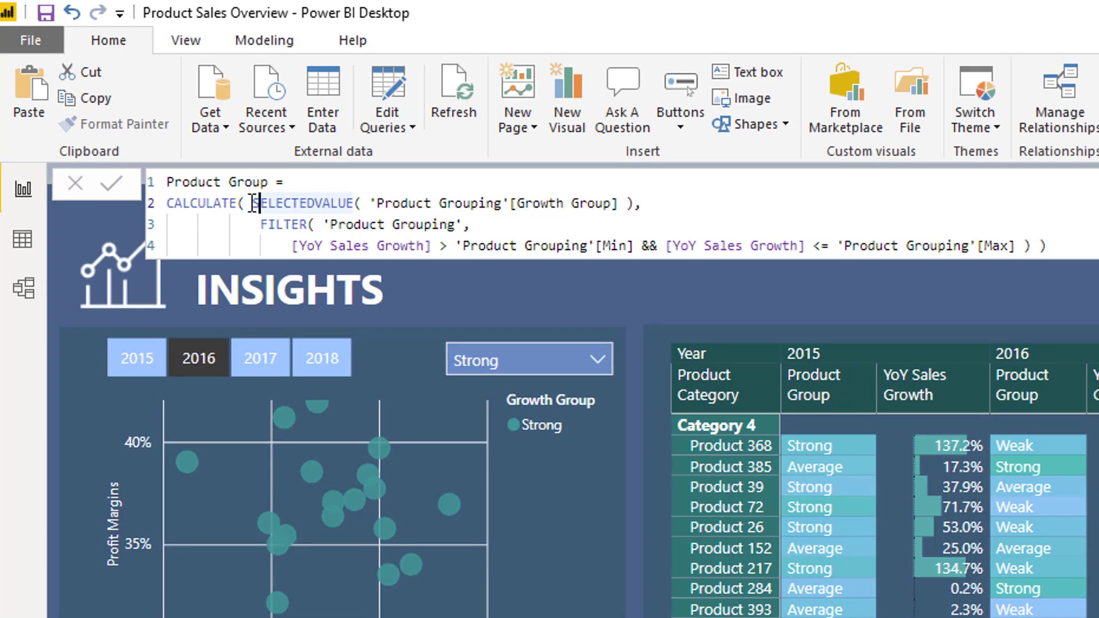
{"action": "left_click_drag", "start_coordinate": [253, 204], "coordinate": [633, 205]}
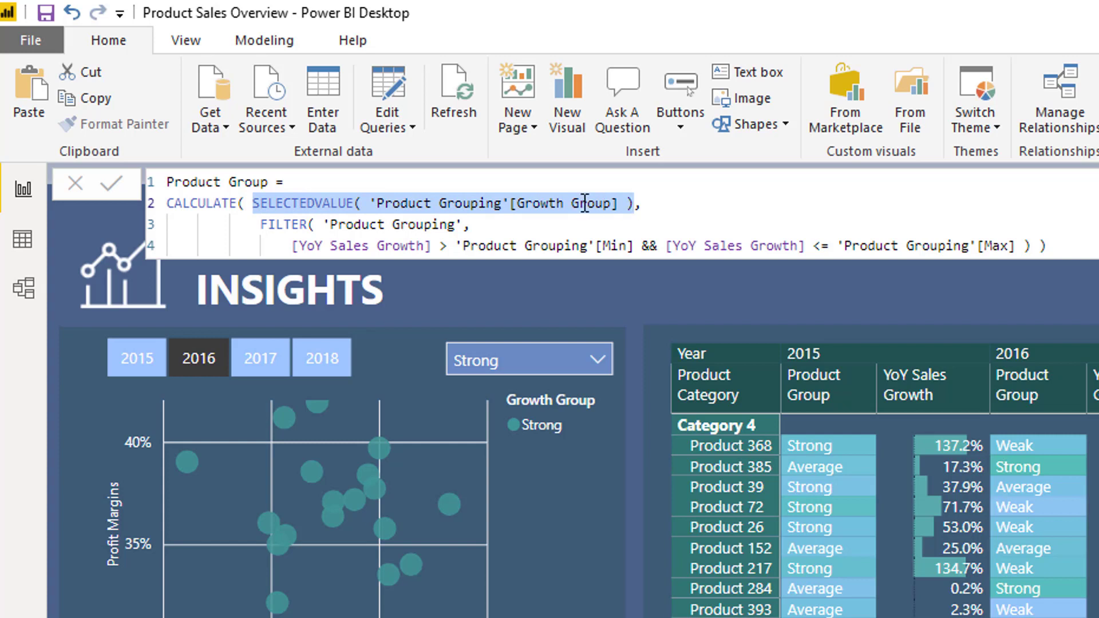
{"action": "left_click", "coordinate": [262, 223]}
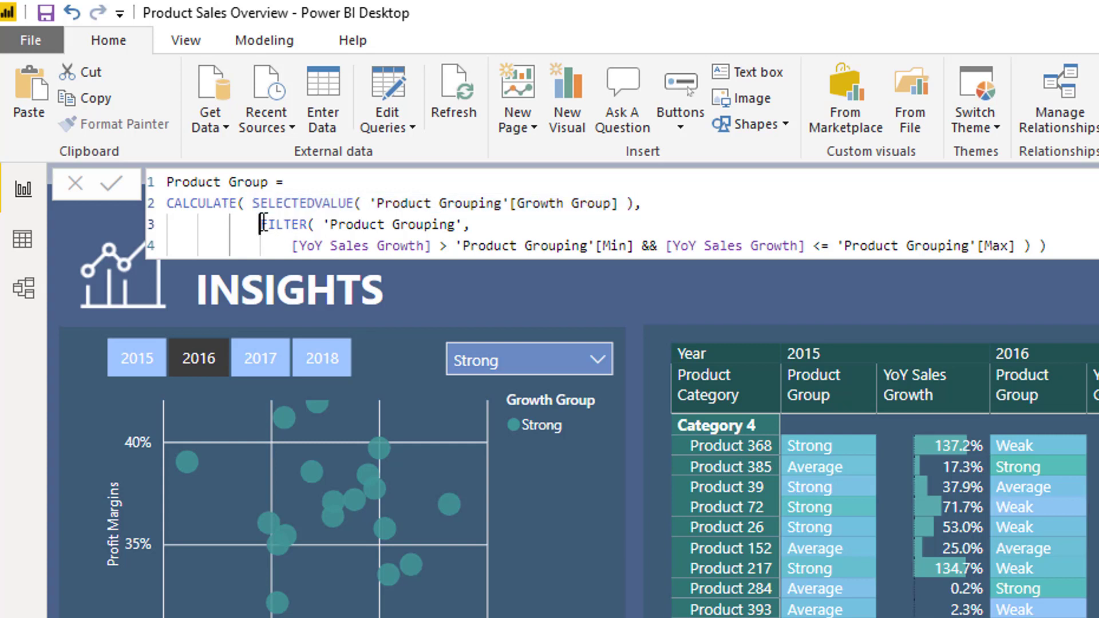
{"action": "left_click_drag", "start_coordinate": [261, 224], "coordinate": [471, 225]}
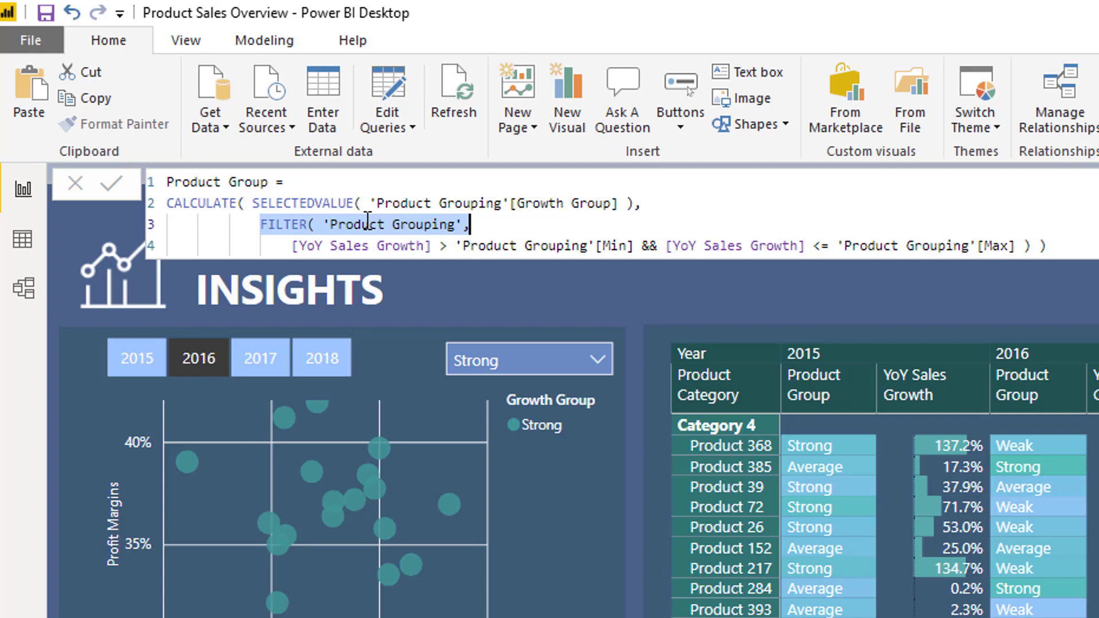
{"action": "left_click_drag", "start_coordinate": [293, 246], "coordinate": [432, 246]}
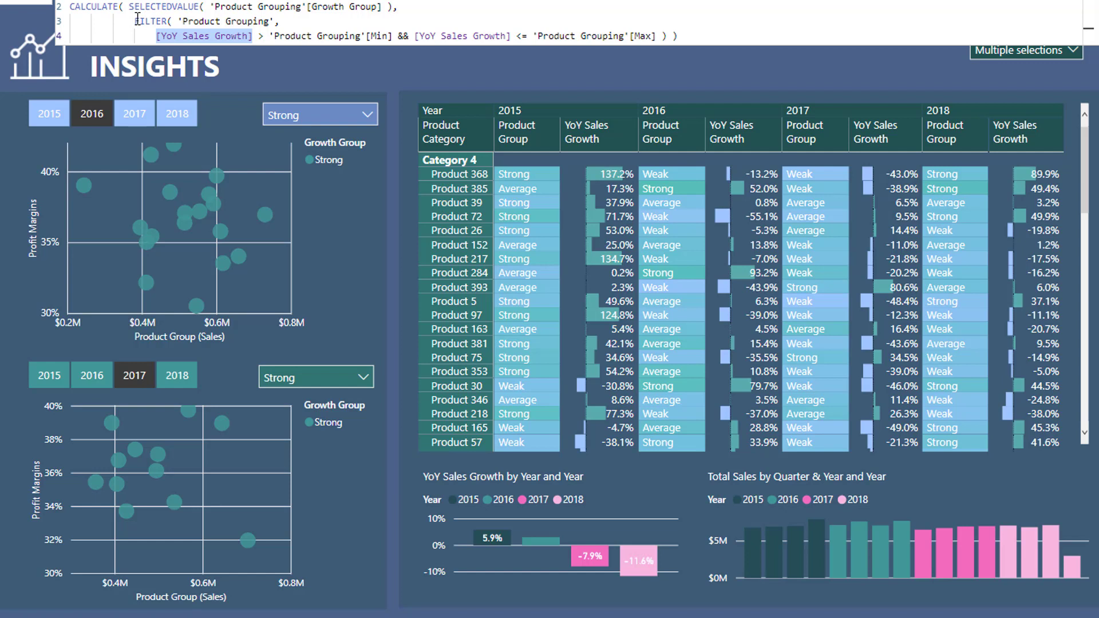
{"action": "left_click", "coordinate": [130, 7]}
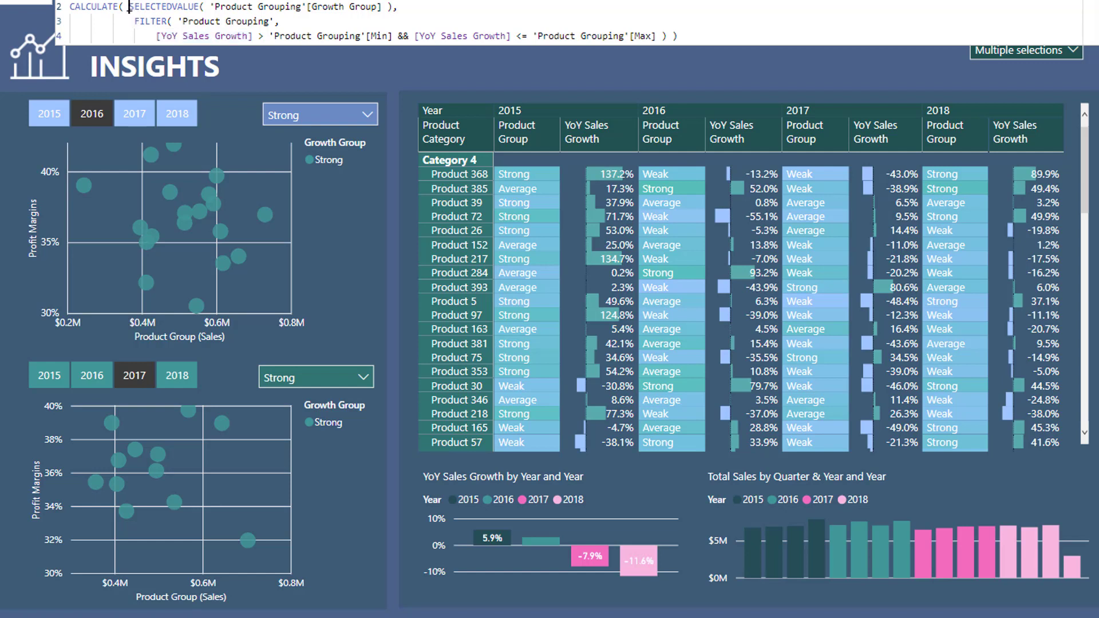
{"action": "left_click_drag", "start_coordinate": [129, 6], "coordinate": [395, 7]}
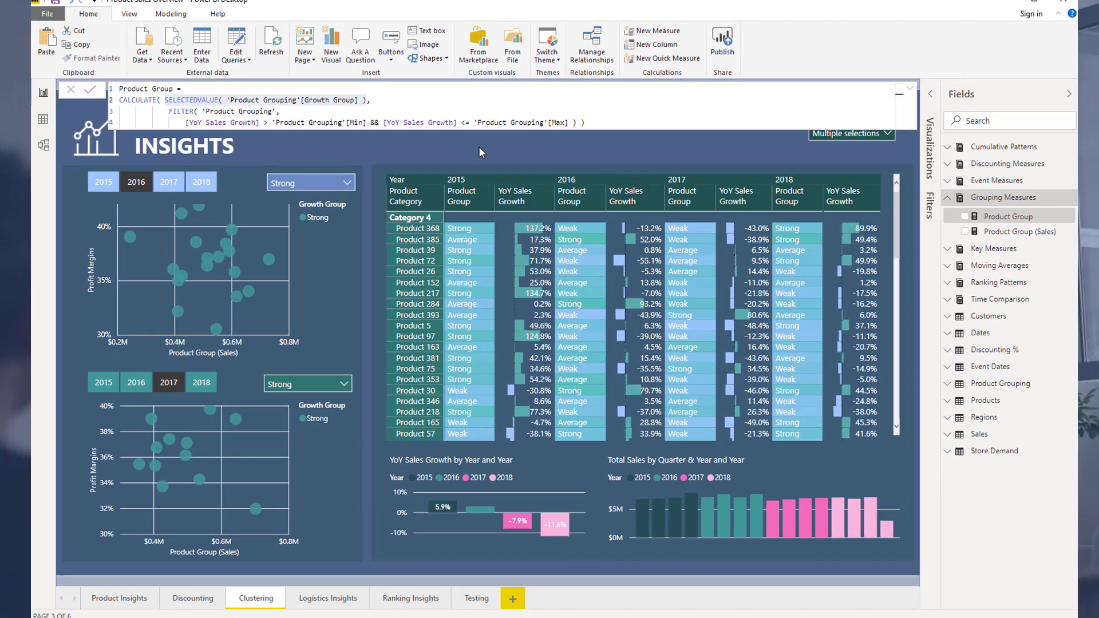
Deselect the Product Group measure so its formula bar closes.
{"action": "left_click", "coordinate": [539, 67]}
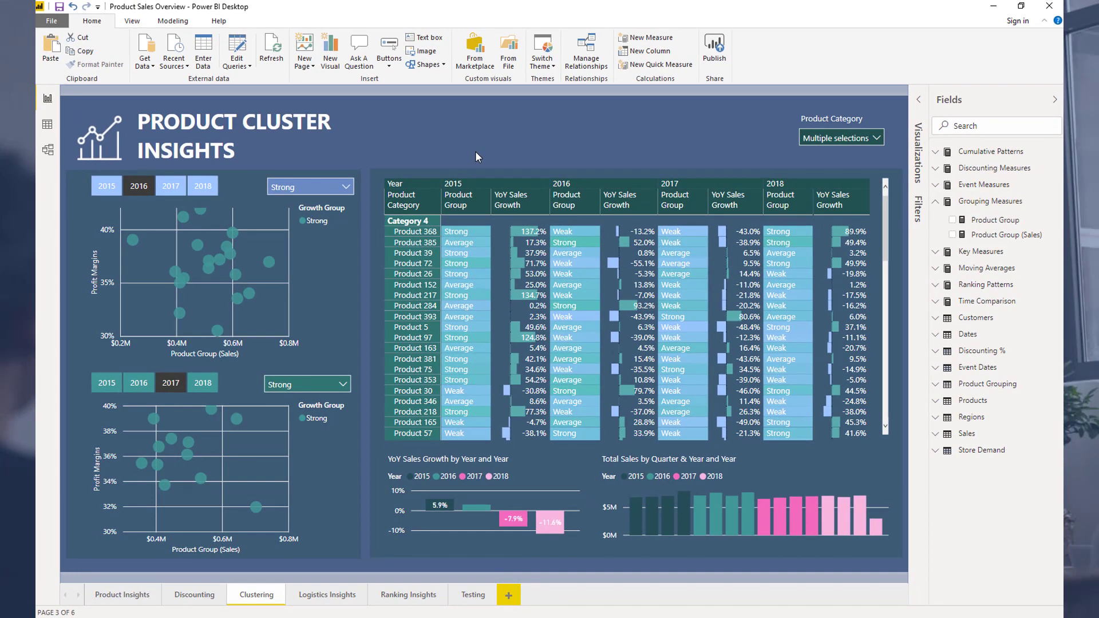